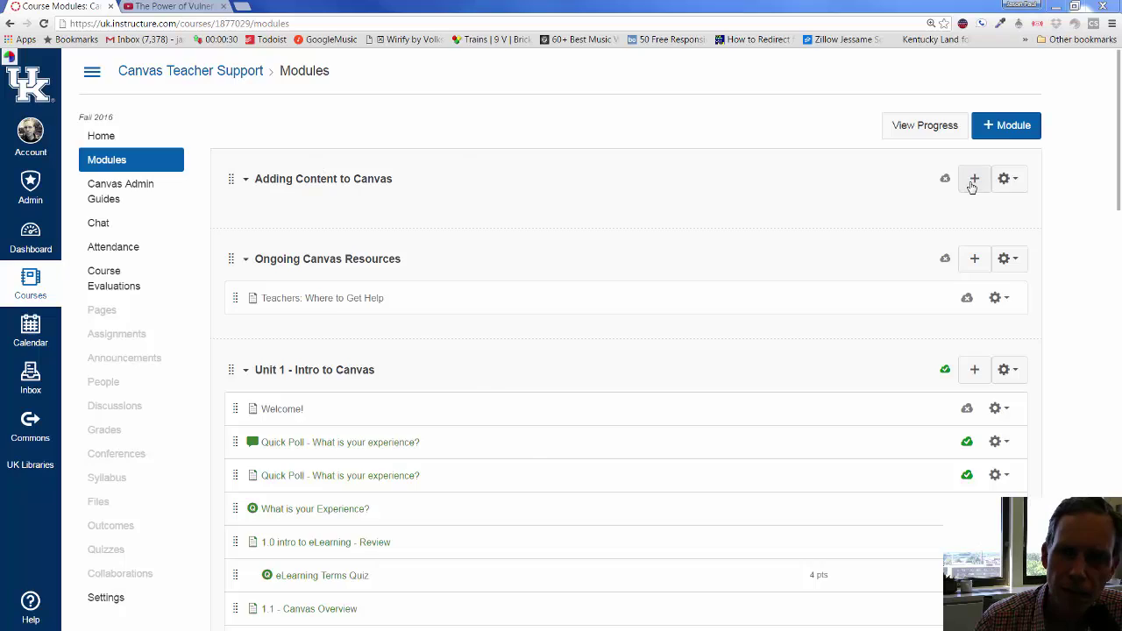
Step: Create a New Page item titled 'Adding Videos - Watch this Week' in the Adding Content to Canvas module, then open it
{"action": "left_click", "coordinate": [972, 184]}
{"action": "left_click", "coordinate": [437, 225]}
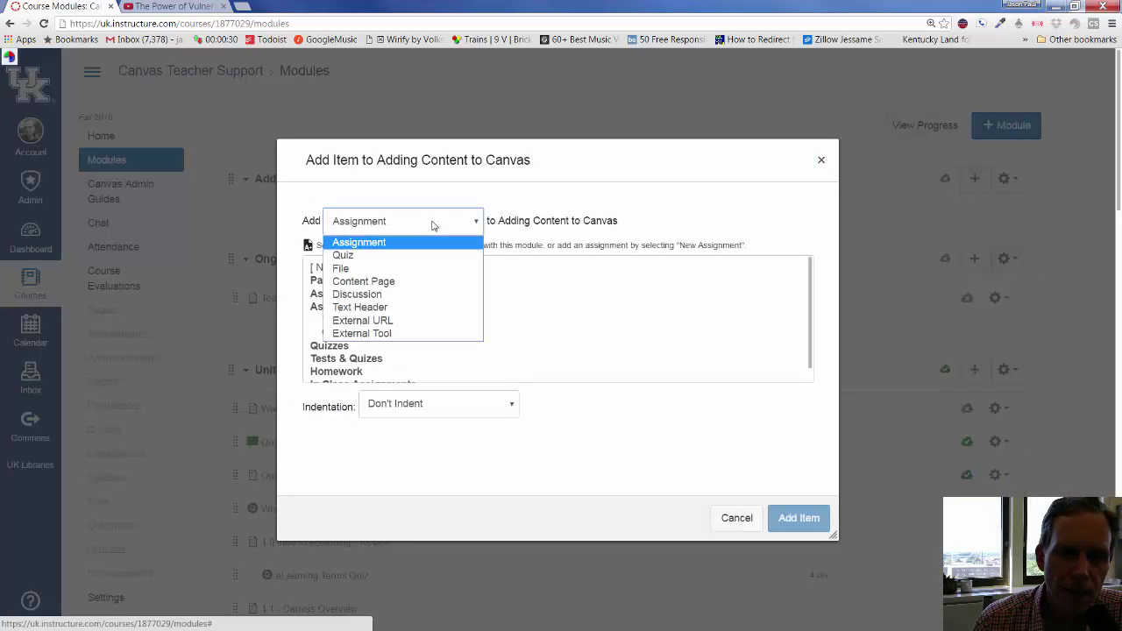
{"action": "left_click", "coordinate": [427, 282]}
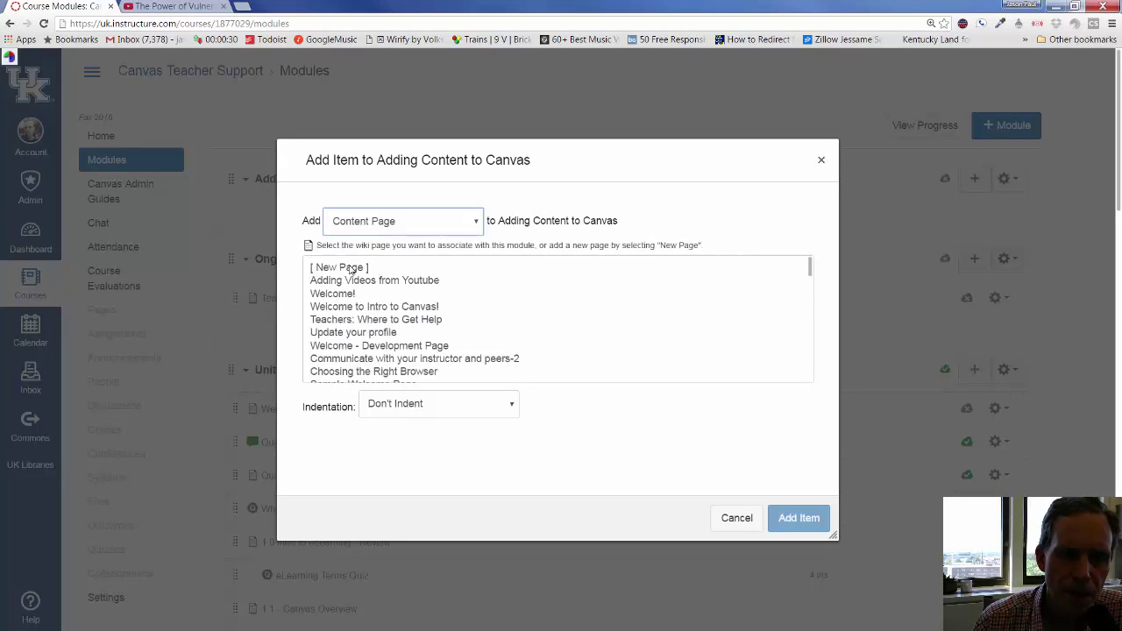
{"action": "left_click", "coordinate": [350, 268]}
{"action": "left_click", "coordinate": [427, 407]}
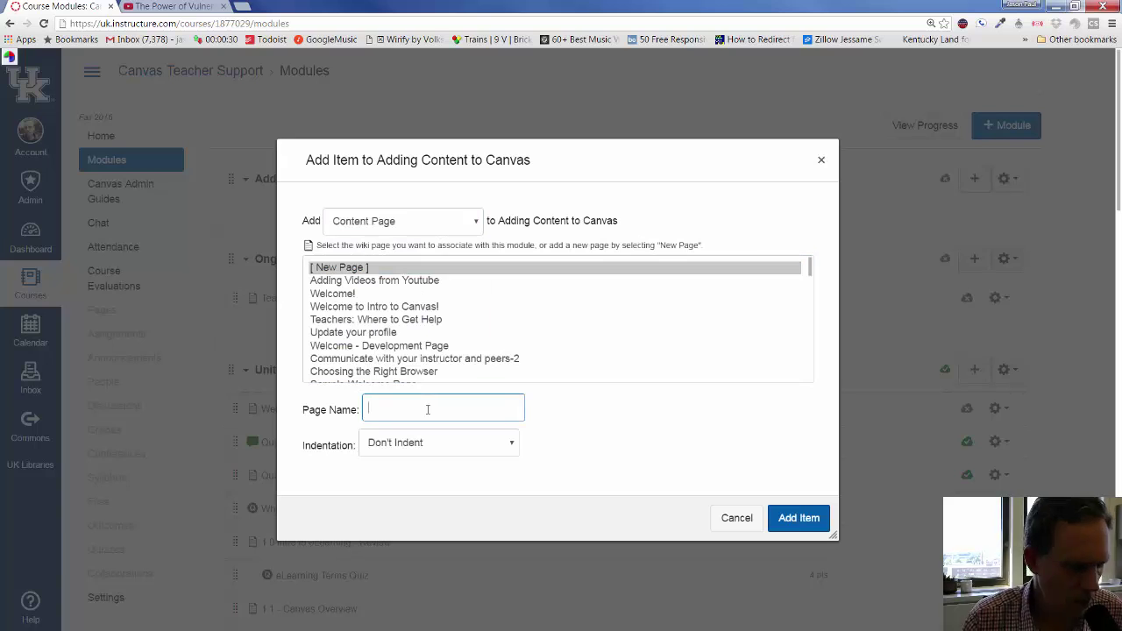
{"action": "type", "text": "Adding Videos - Watch"}
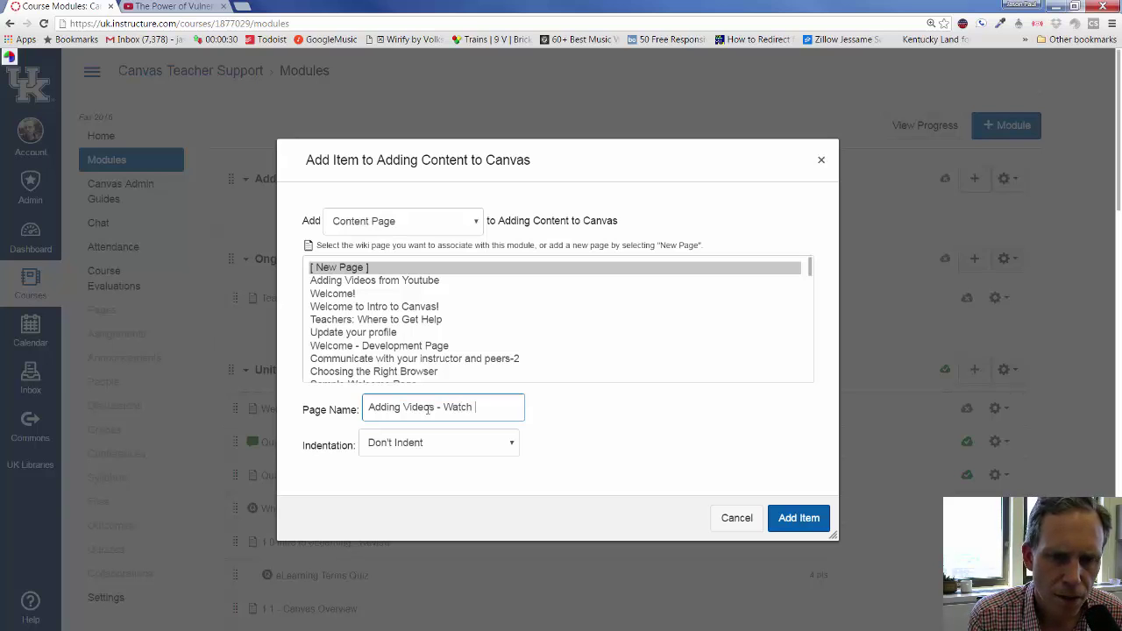
{"action": "type", "text": " this Week"}
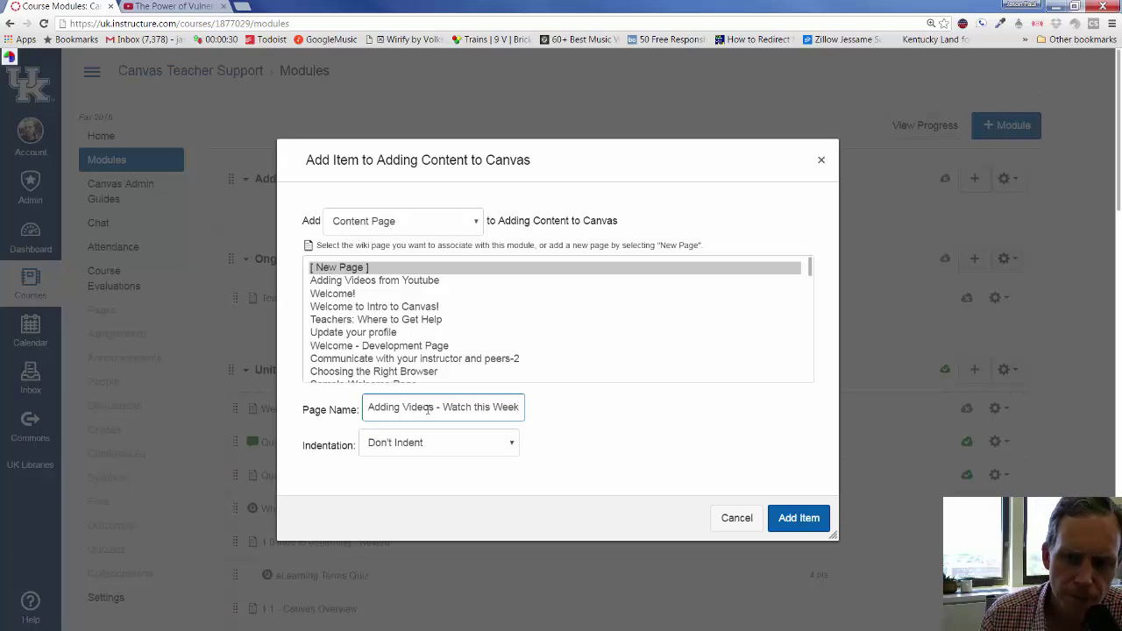
{"action": "left_click", "coordinate": [815, 521]}
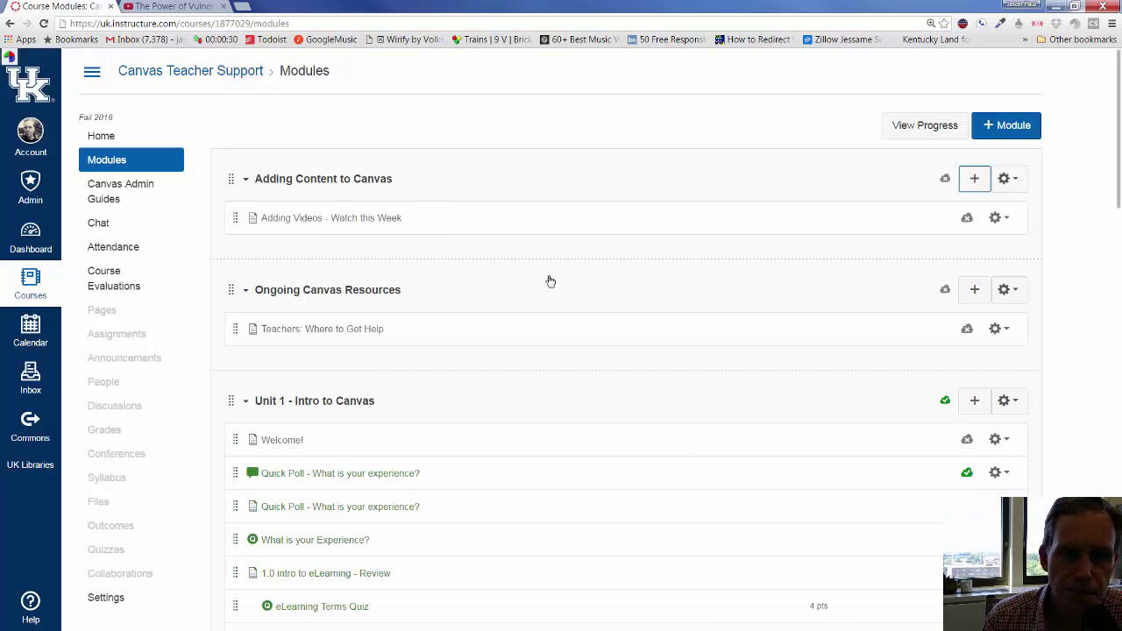
{"action": "left_click", "coordinate": [383, 220]}
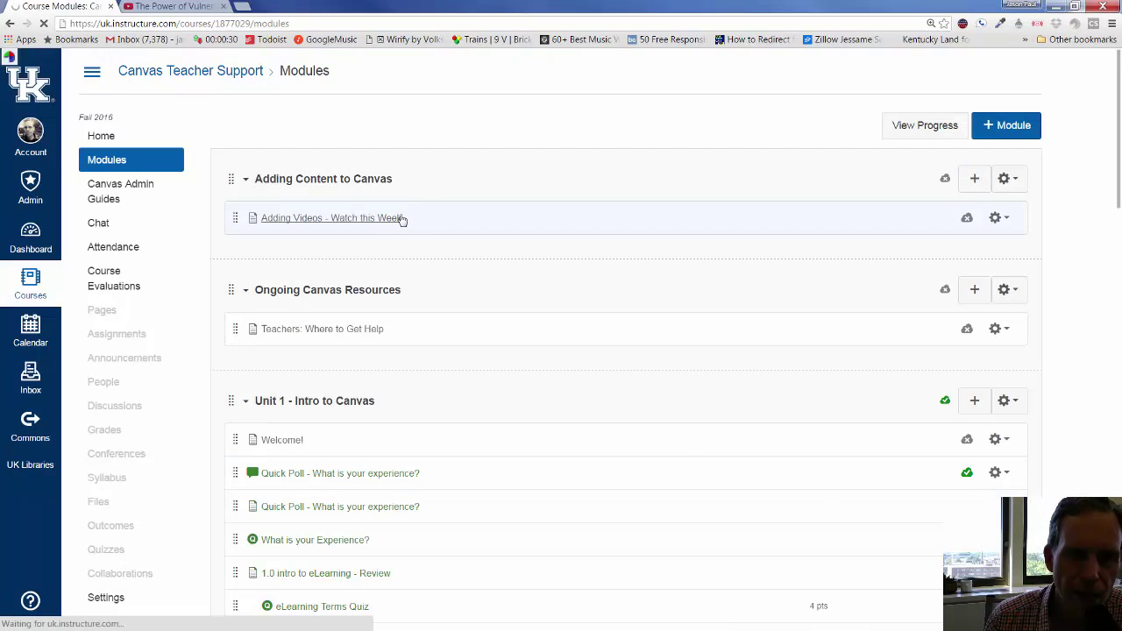
Step: Copy the YouTube video's URL from its tab and paste it into the page body in the editor
{"action": "left_click", "coordinate": [975, 130]}
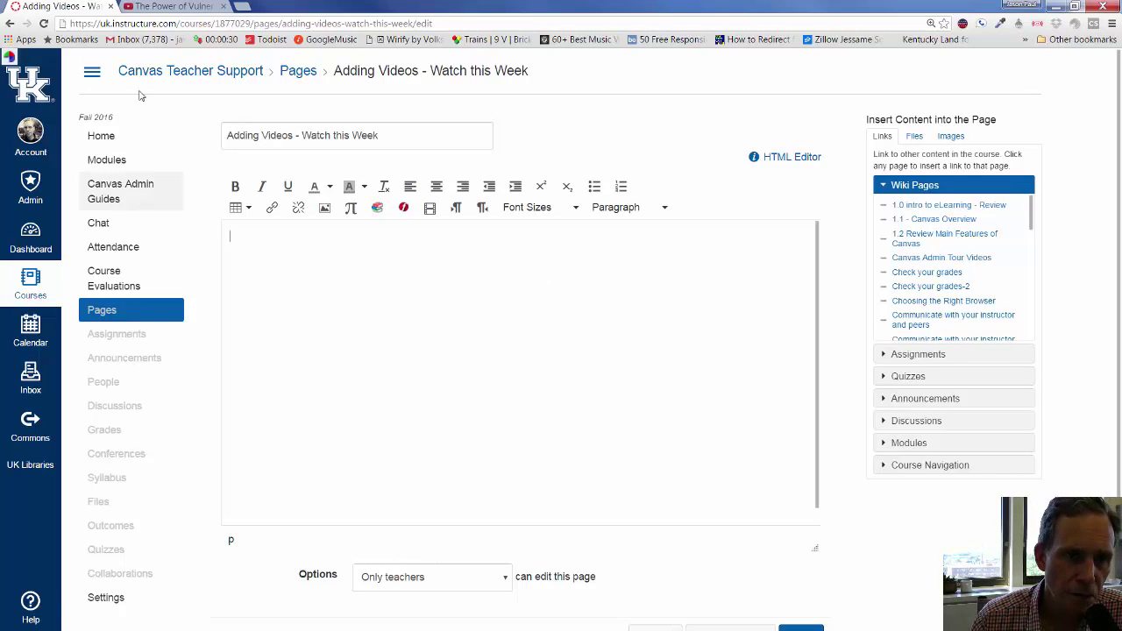
{"action": "left_click", "coordinate": [180, 7]}
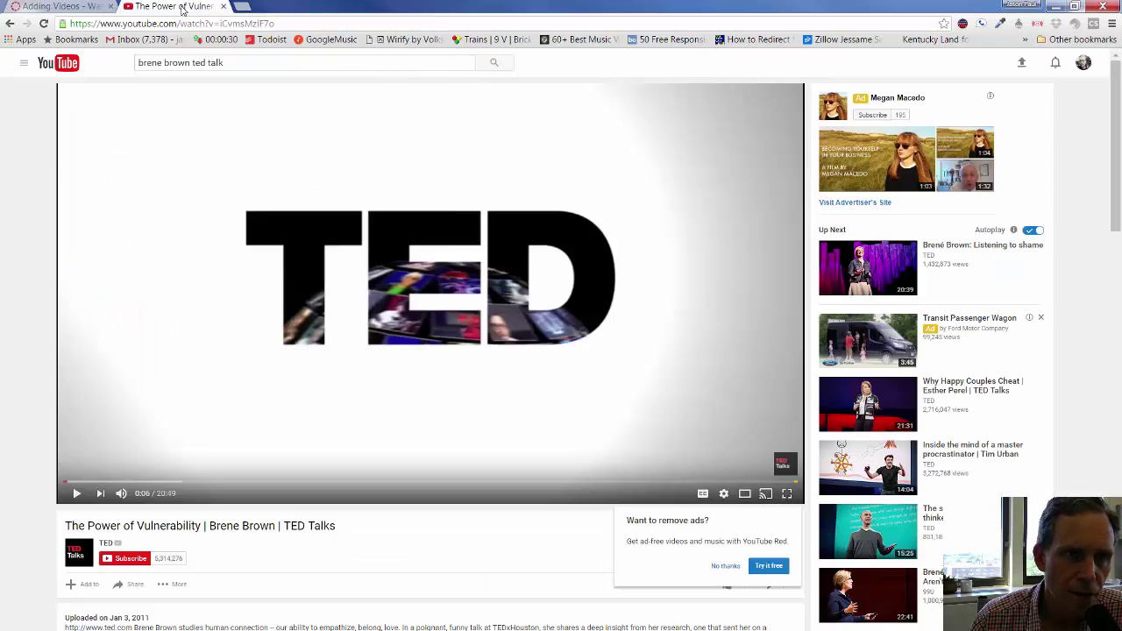
{"action": "left_click", "coordinate": [235, 23]}
{"action": "key", "text": "ctrl+c"}
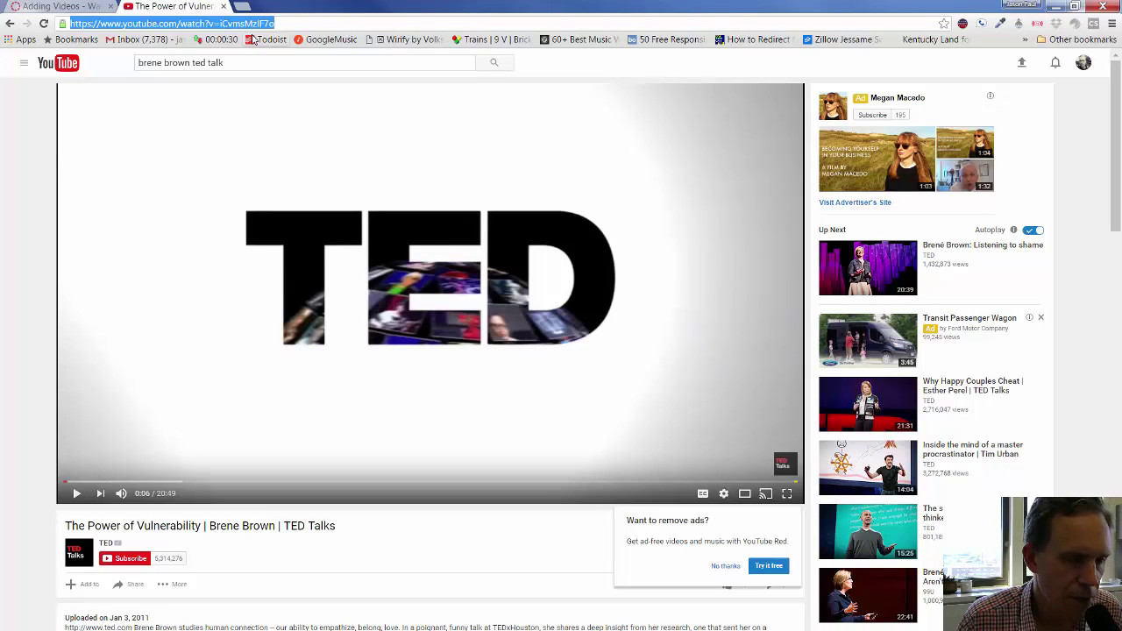
{"action": "left_click", "coordinate": [65, 7]}
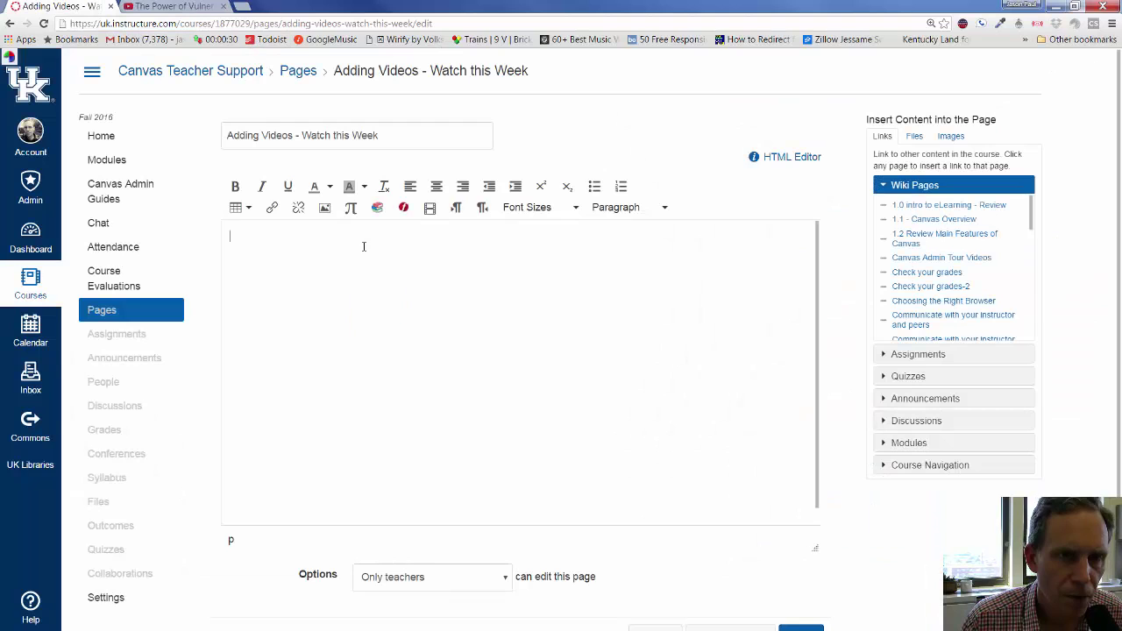
{"action": "key", "text": "ctrl+v"}
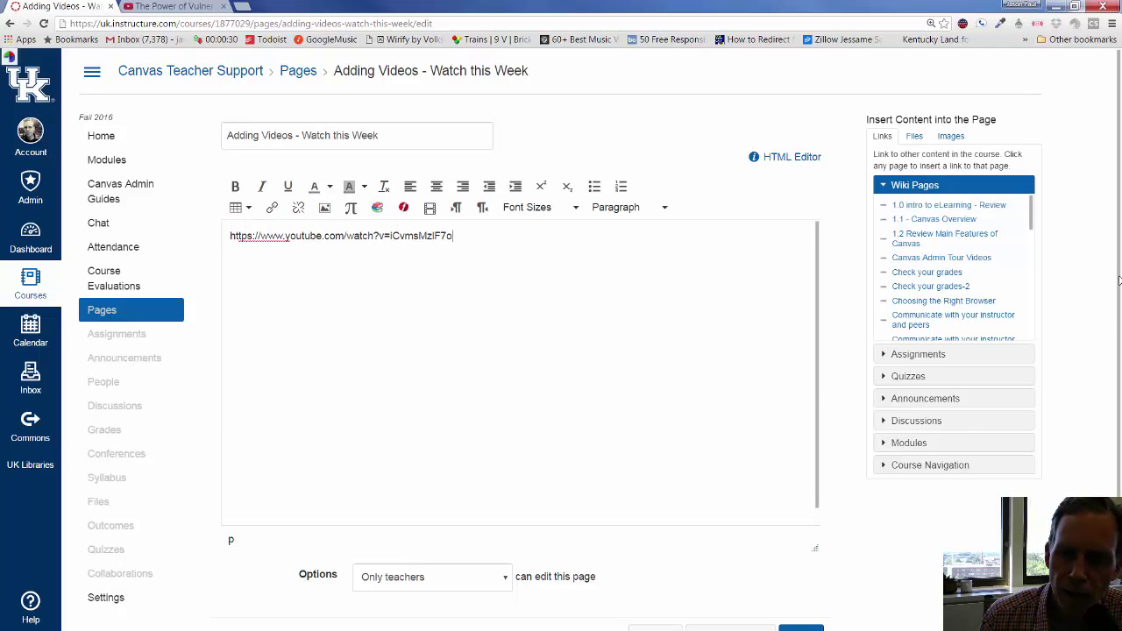
Step: Save the page with the pasted address, then change https to http and save again
{"action": "scroll", "coordinate": [1118, 280], "scroll_direction": "down", "scroll_amount": 1}
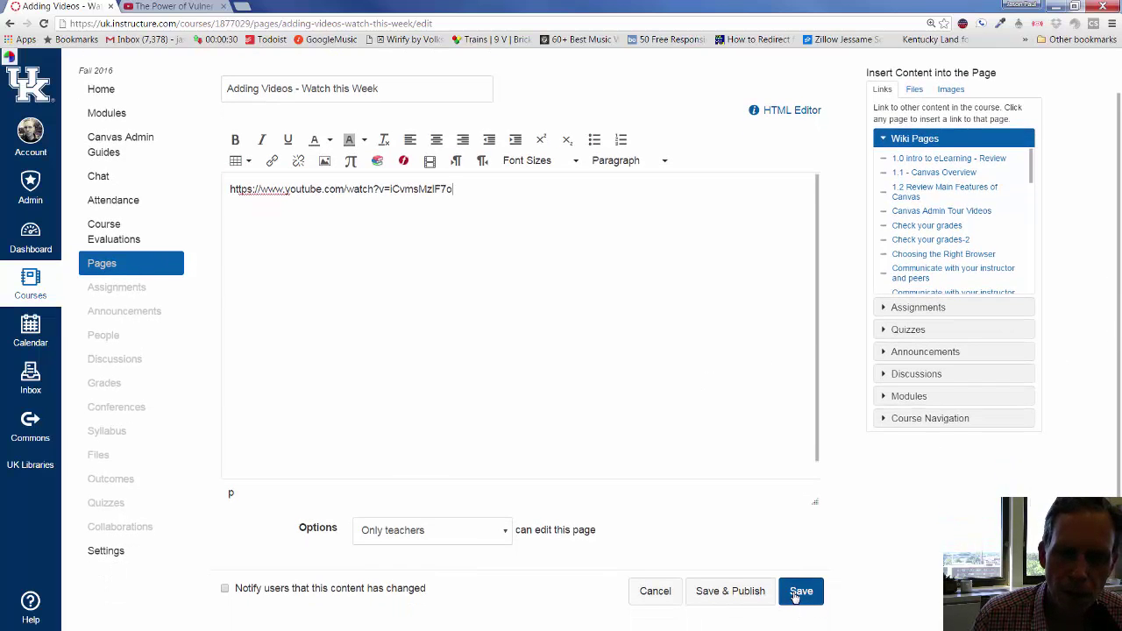
{"action": "left_click", "coordinate": [799, 591]}
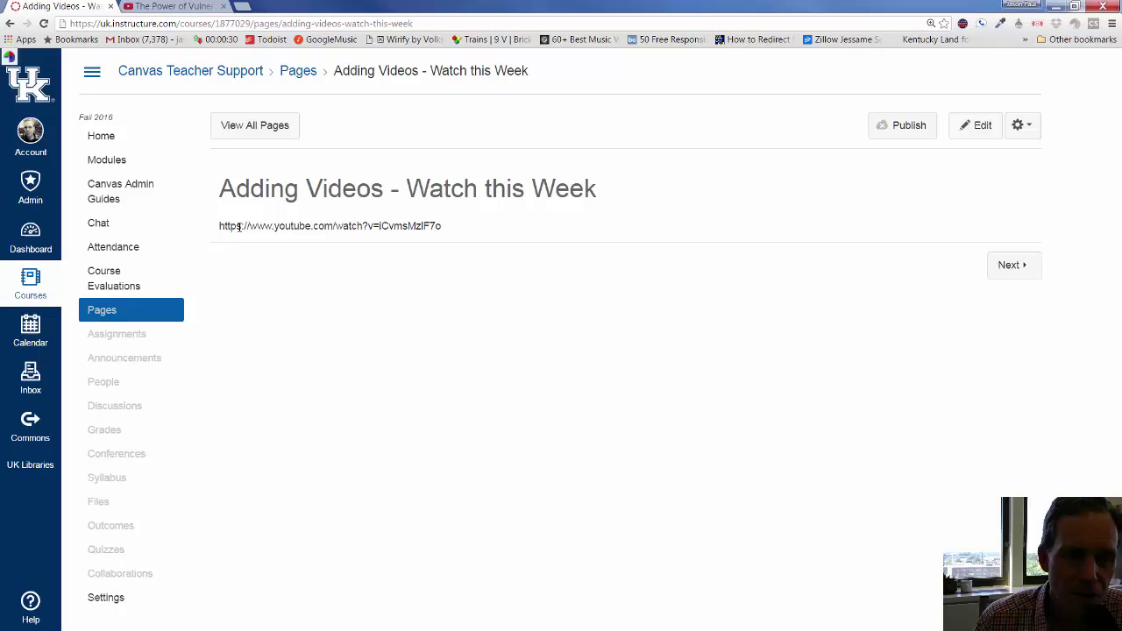
{"action": "double_click", "coordinate": [414, 225]}
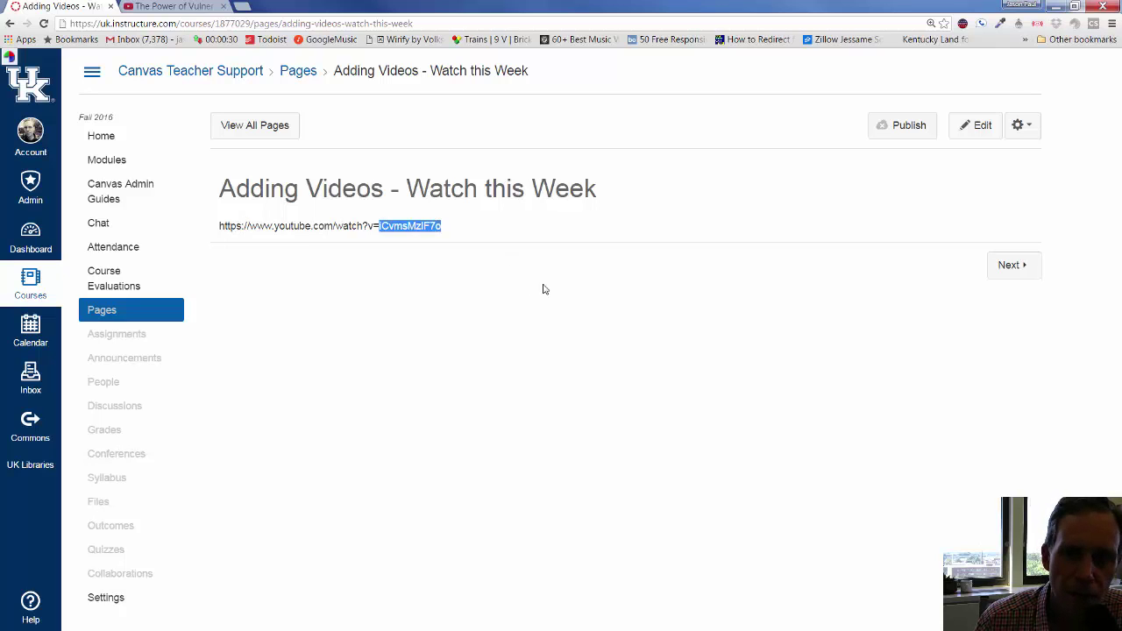
{"action": "left_click", "coordinate": [972, 125]}
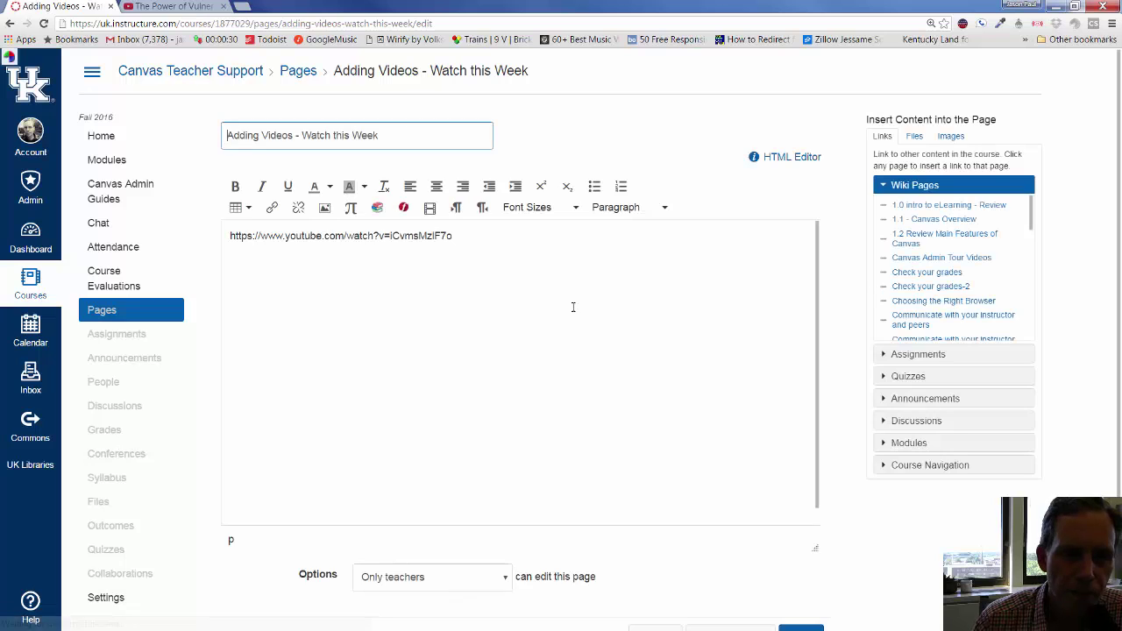
{"action": "left_click", "coordinate": [253, 236]}
{"action": "key", "text": "BackSpace"}
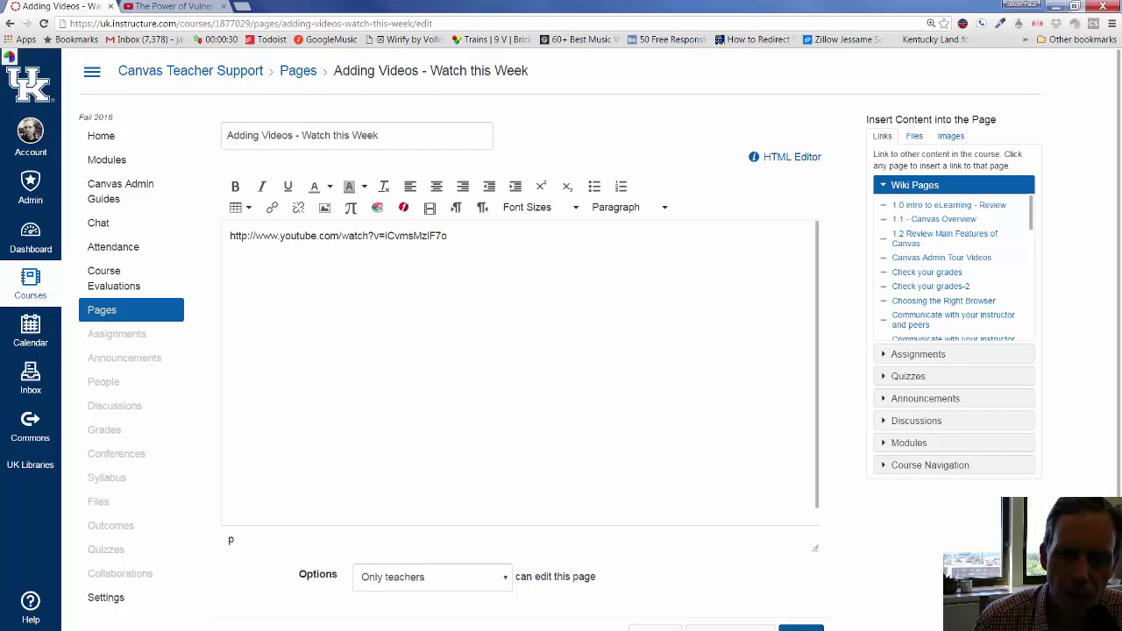
{"action": "left_click", "coordinate": [801, 628]}
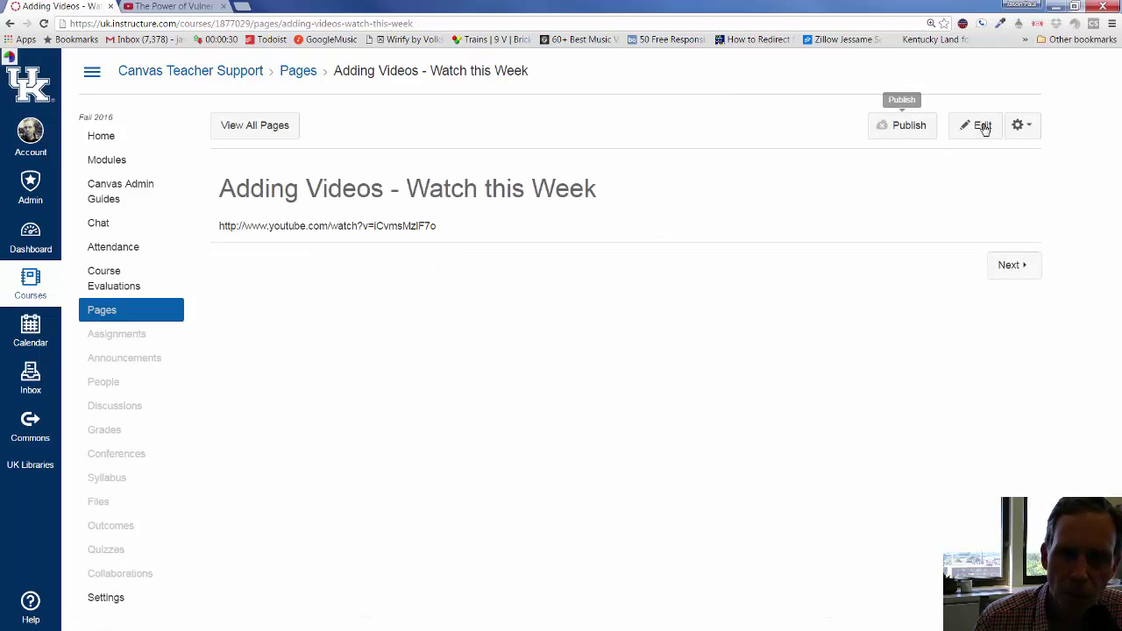
Step: Reopen the editor and cut the whole address out of the page body
{"action": "left_click", "coordinate": [981, 125]}
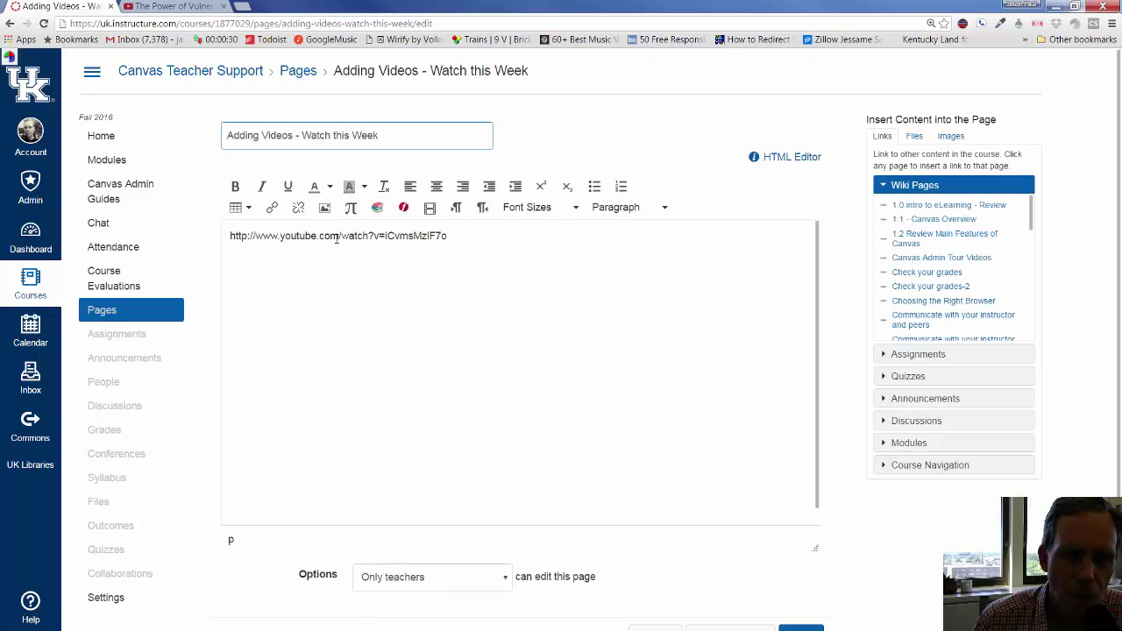
{"action": "key", "text": "ctrl+a"}
{"action": "key", "text": "ctrl+x"}
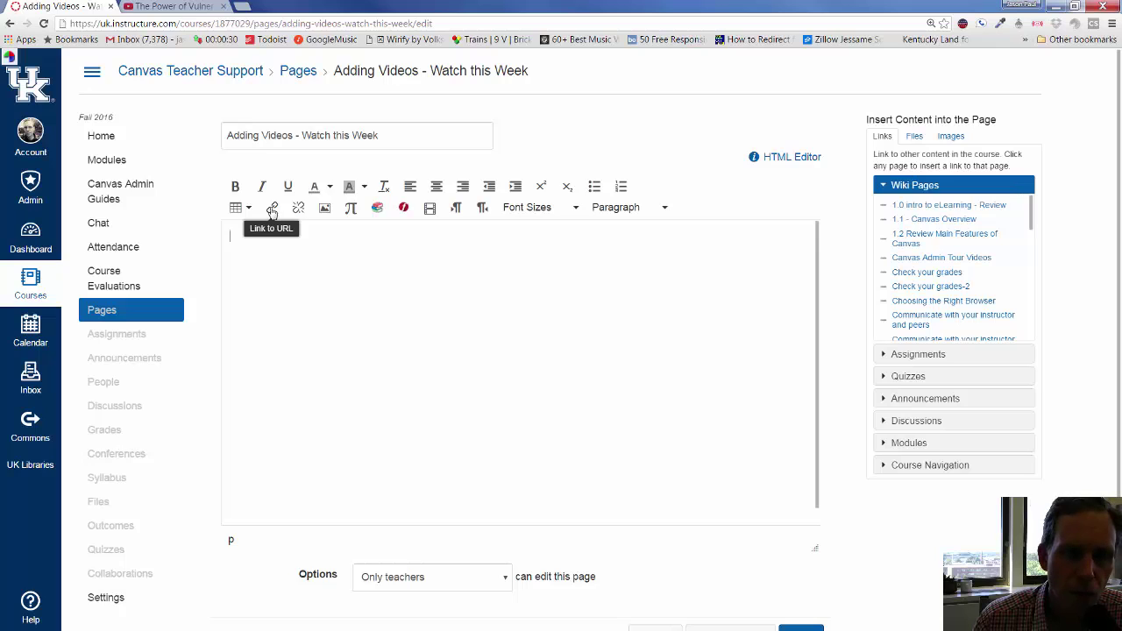
Step: Insert the YouTube URL through Link to URL and save the page
{"action": "left_click", "coordinate": [272, 213]}
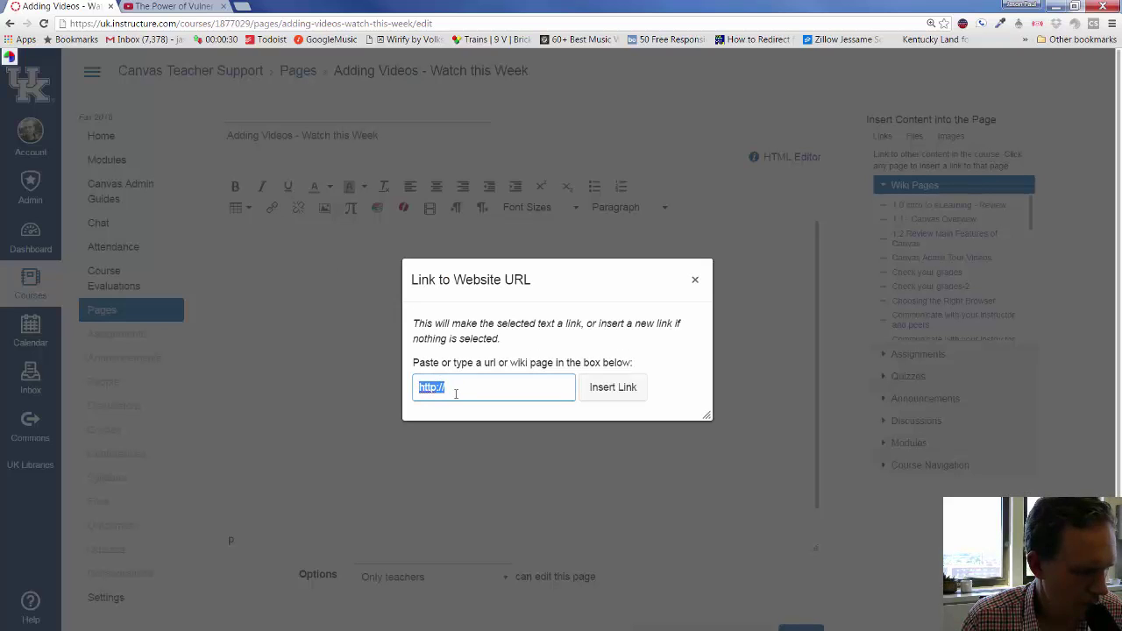
{"action": "key", "text": "ctrl+v"}
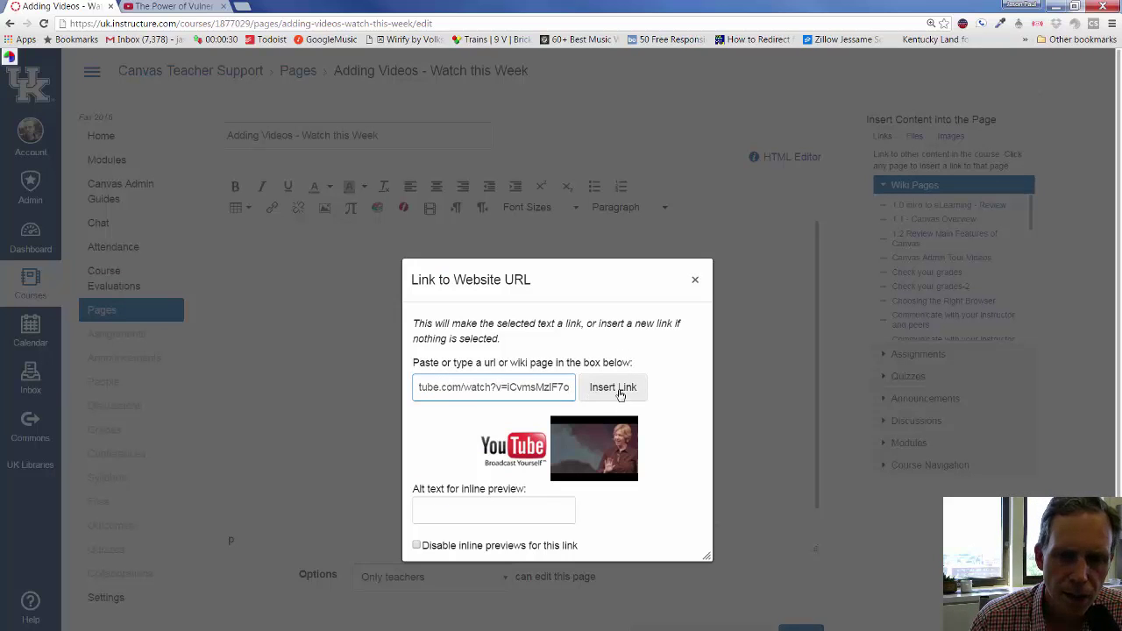
{"action": "left_click", "coordinate": [618, 394]}
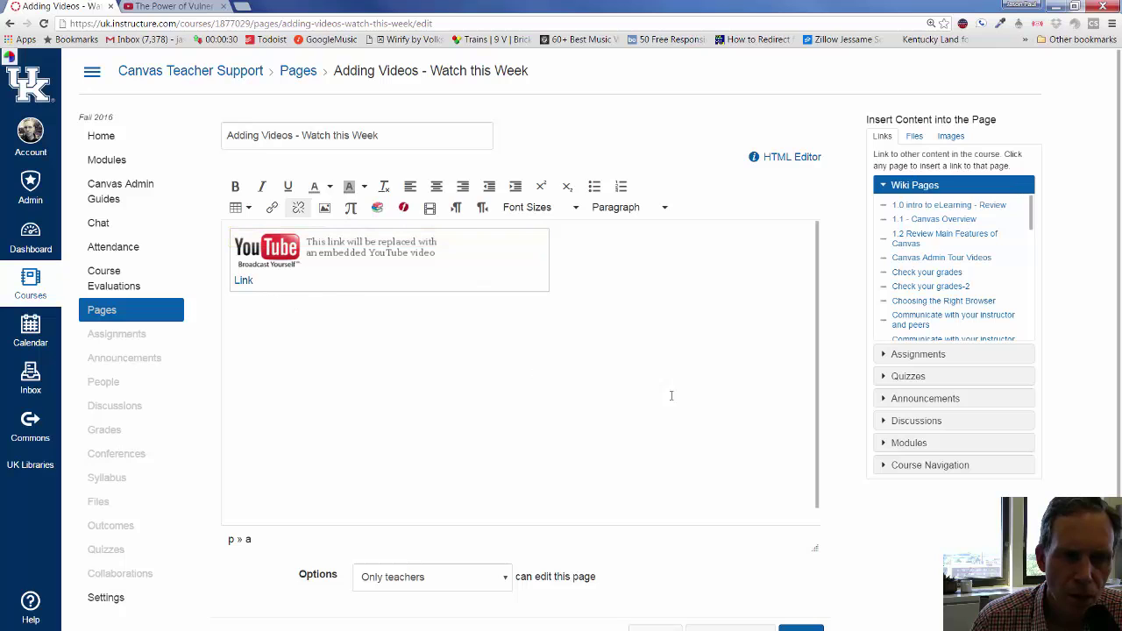
{"action": "left_click", "coordinate": [807, 628]}
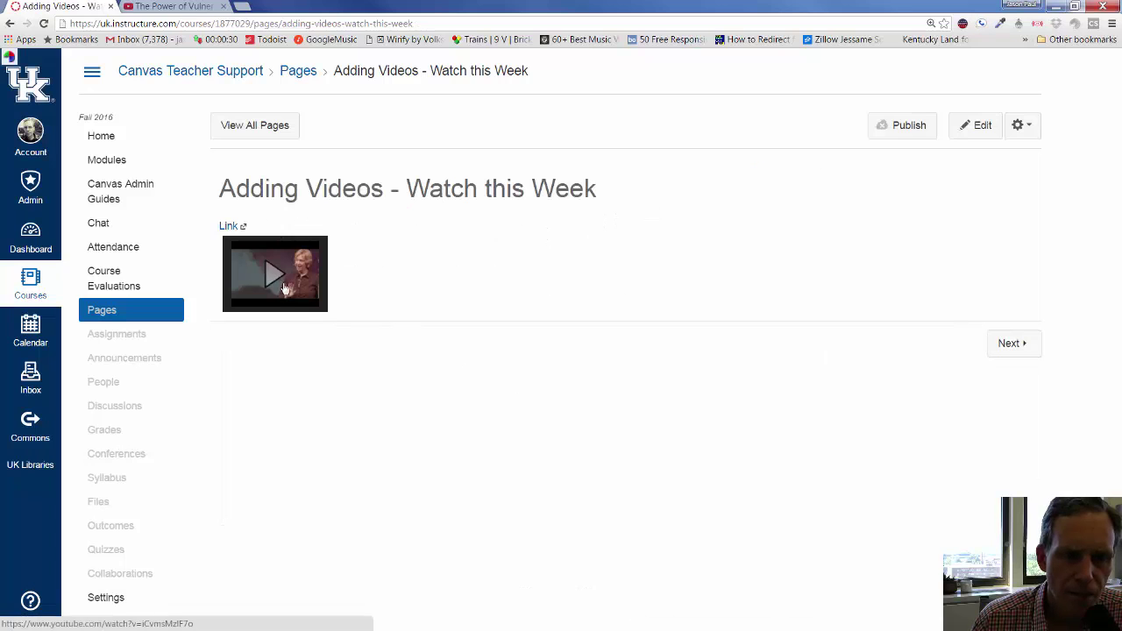
Step: Confirm the link opens on YouTube, then play the embedded TED talk and pause it at 0:08
{"action": "left_click", "coordinate": [229, 227]}
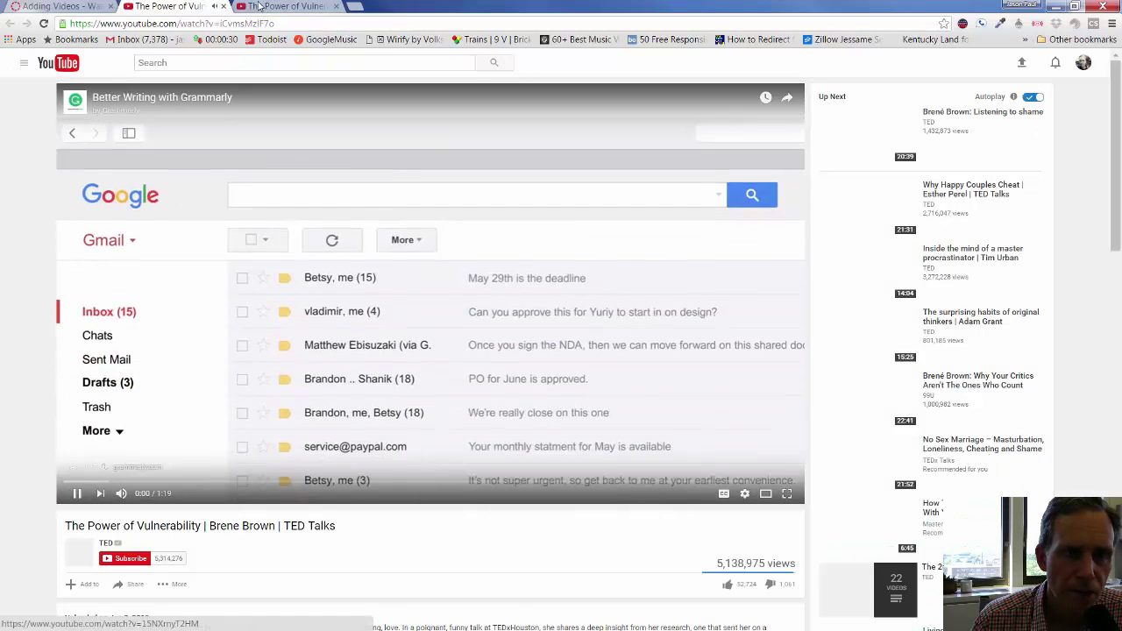
{"action": "key", "text": "ctrl+w"}
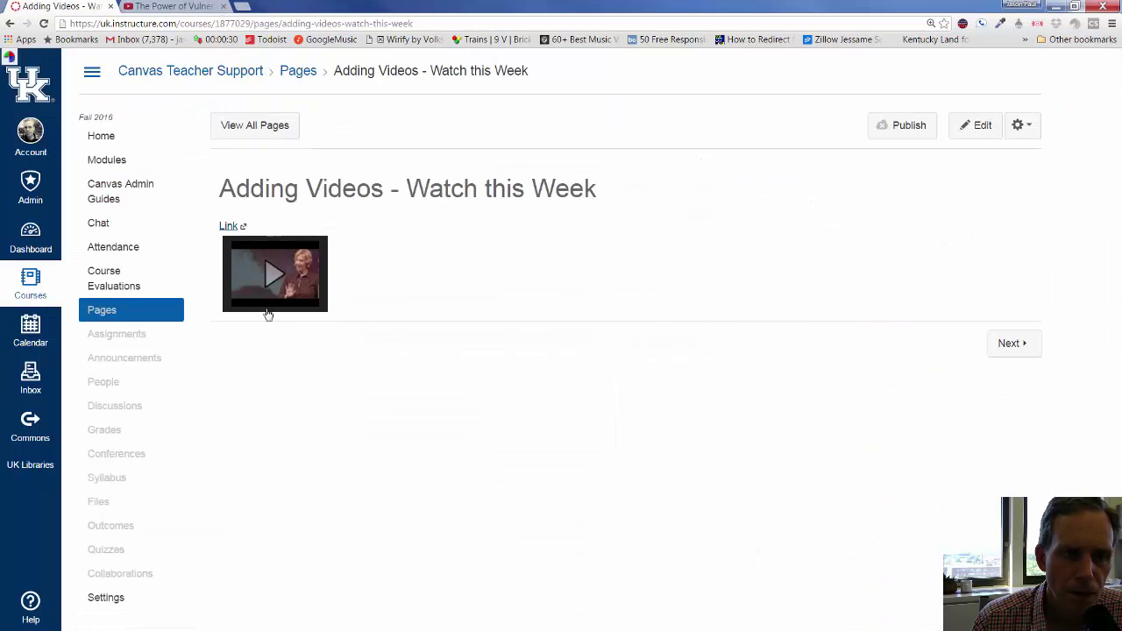
{"action": "left_click", "coordinate": [272, 278]}
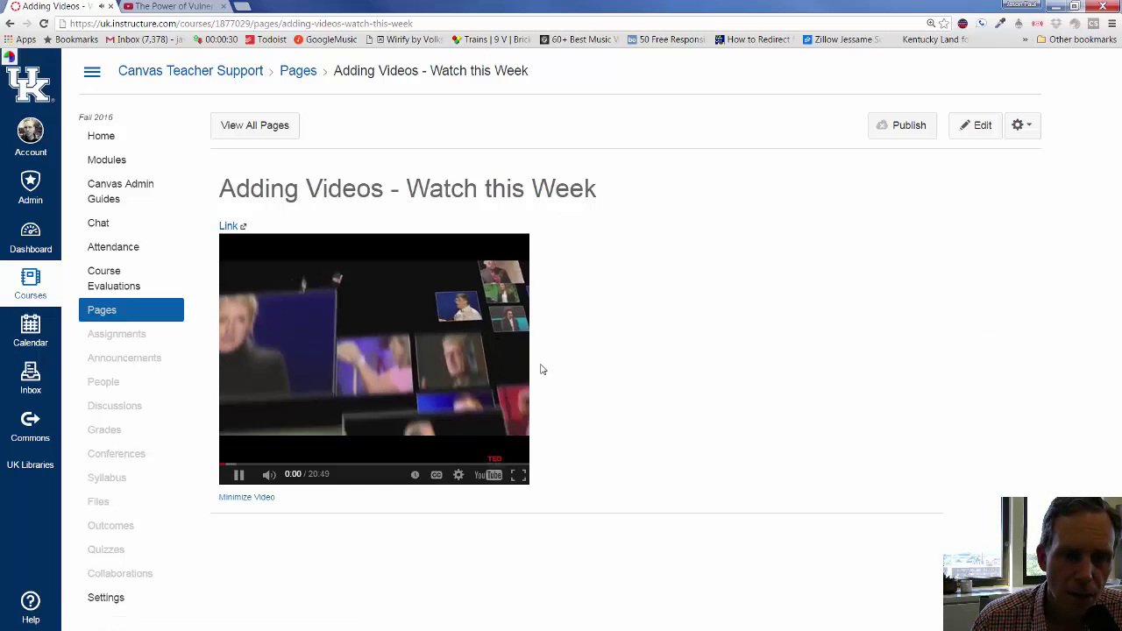
{"action": "left_click", "coordinate": [239, 475]}
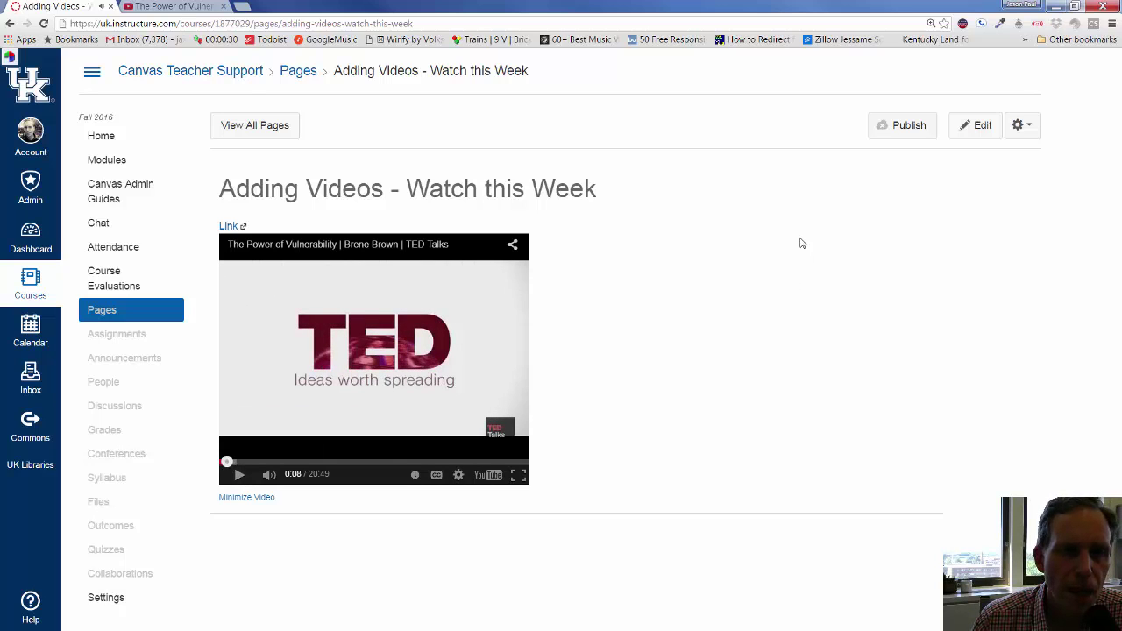
Step: Reopen the page editor and delete the 'Link' text under the YouTube placeholder
{"action": "left_click", "coordinate": [983, 126]}
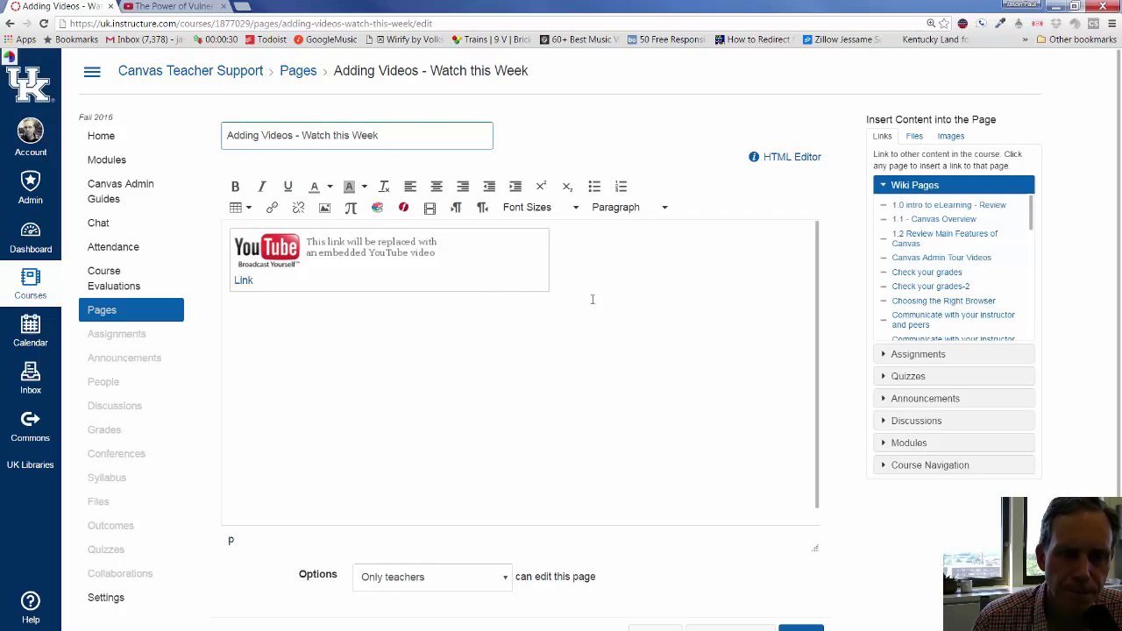
{"action": "double_click", "coordinate": [243, 280]}
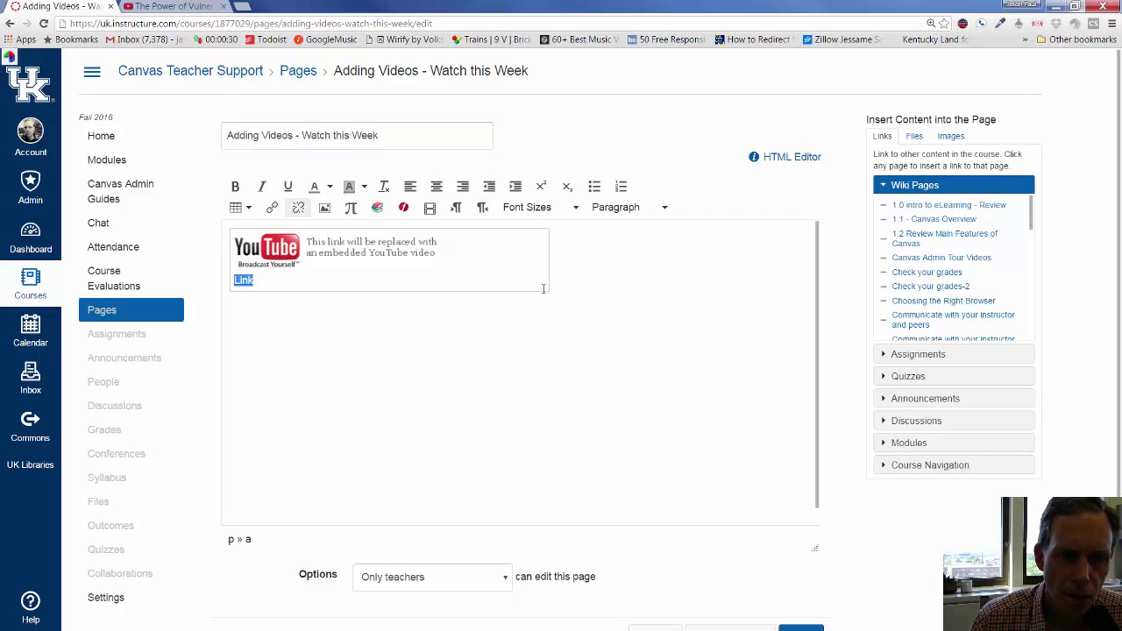
{"action": "key", "text": "Delete"}
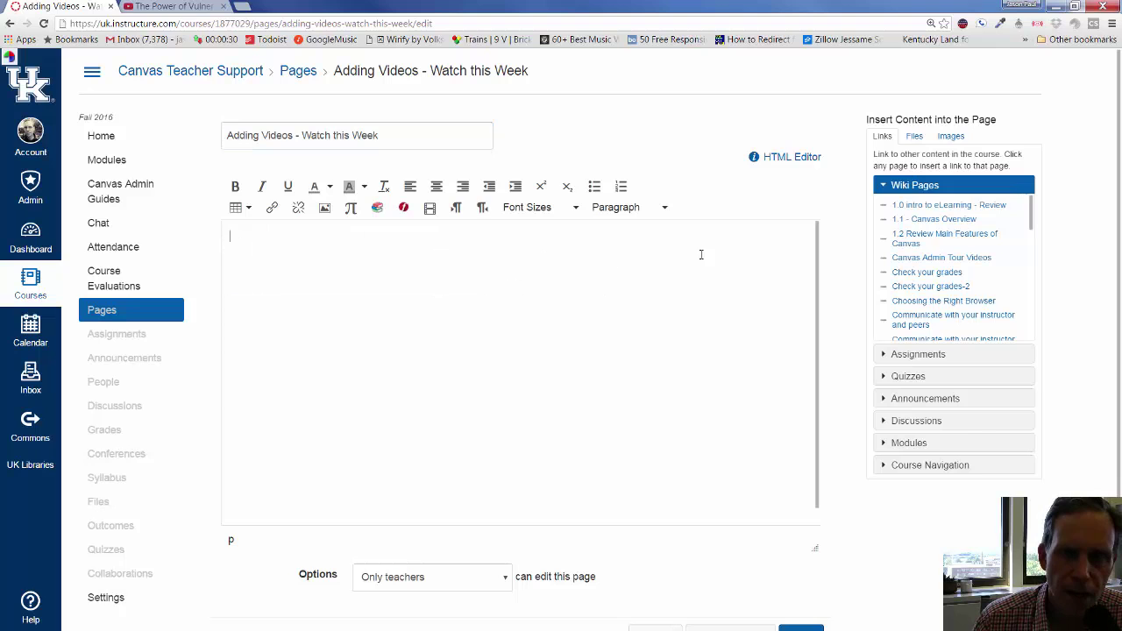
Step: On the TED talk's YouTube page, open Share > Embed, select the 560×315 iframe code and show more options
{"action": "left_click", "coordinate": [192, 8]}
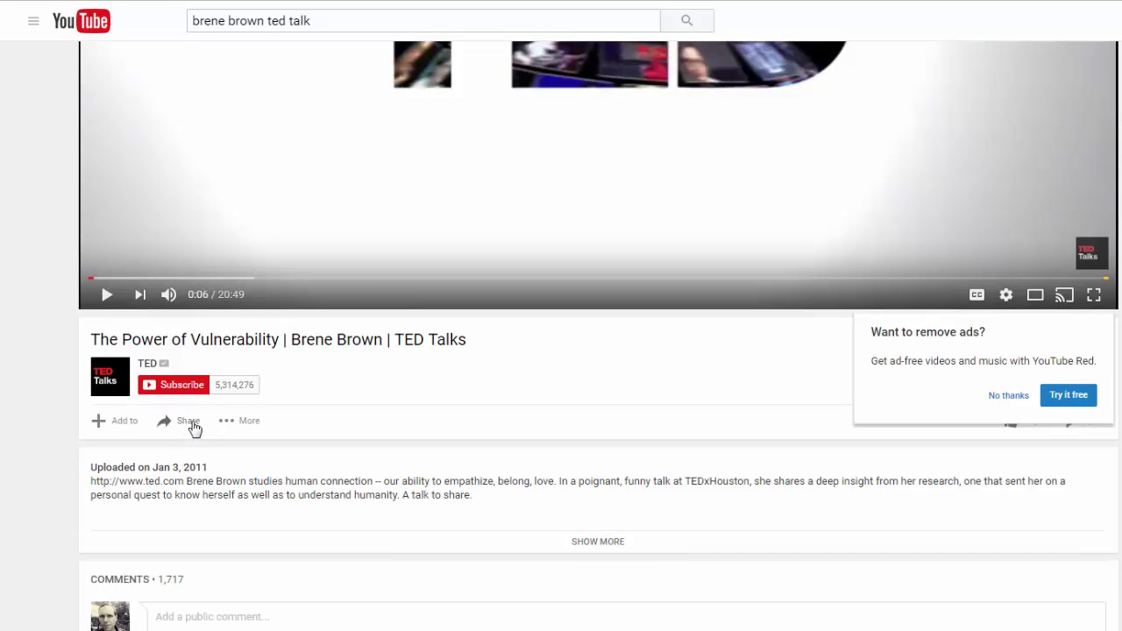
{"action": "left_click", "coordinate": [191, 422]}
{"action": "scroll", "coordinate": [509, 469], "scroll_direction": "down", "scroll_amount": 3}
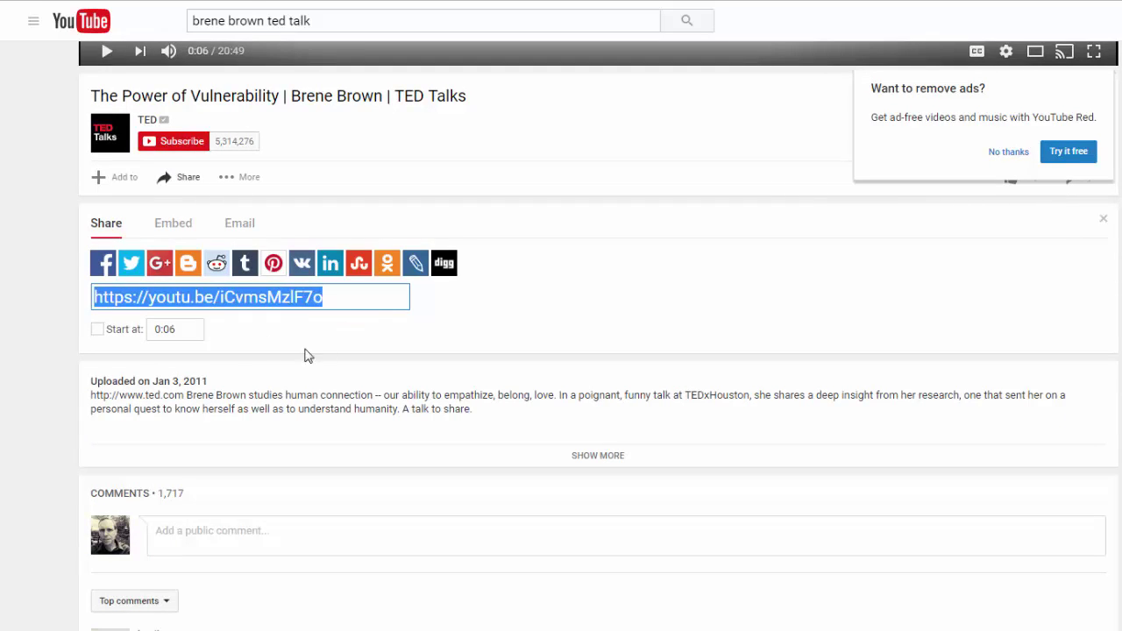
{"action": "left_click", "coordinate": [172, 224]}
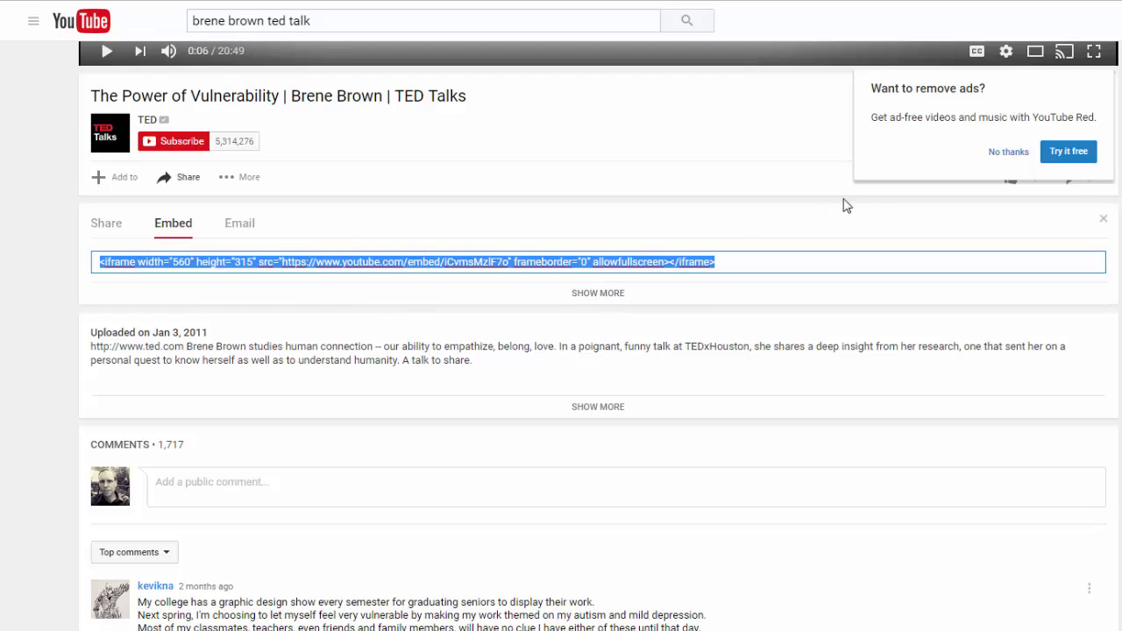
{"action": "left_click", "coordinate": [996, 155]}
{"action": "left_click", "coordinate": [621, 262]}
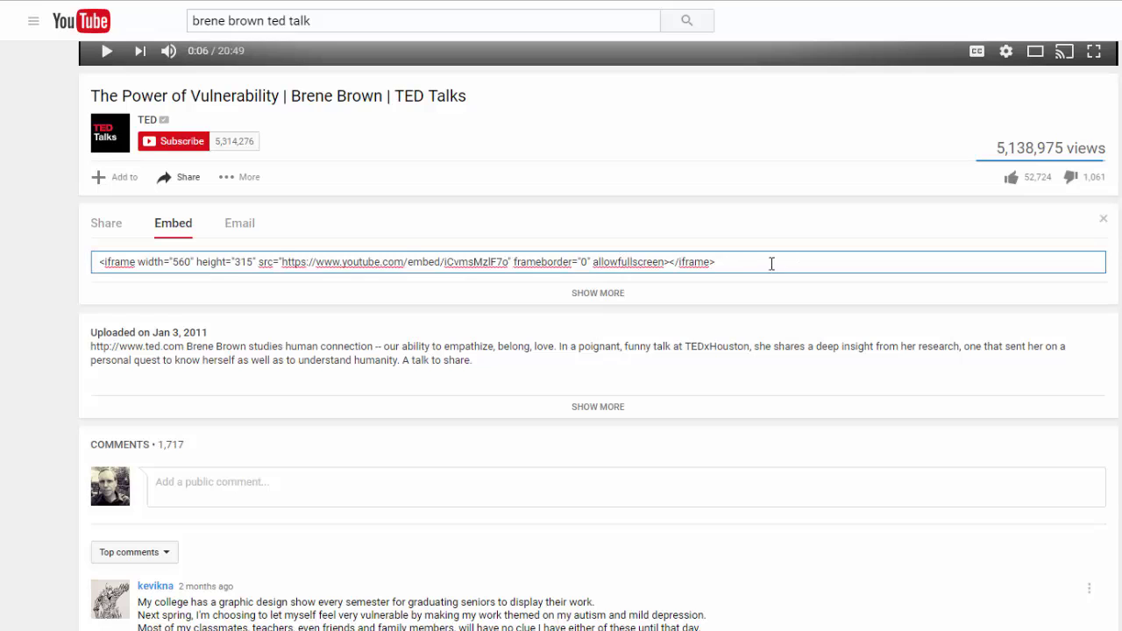
{"action": "left_click_drag", "start_coordinate": [771, 263], "coordinate": [73, 253]}
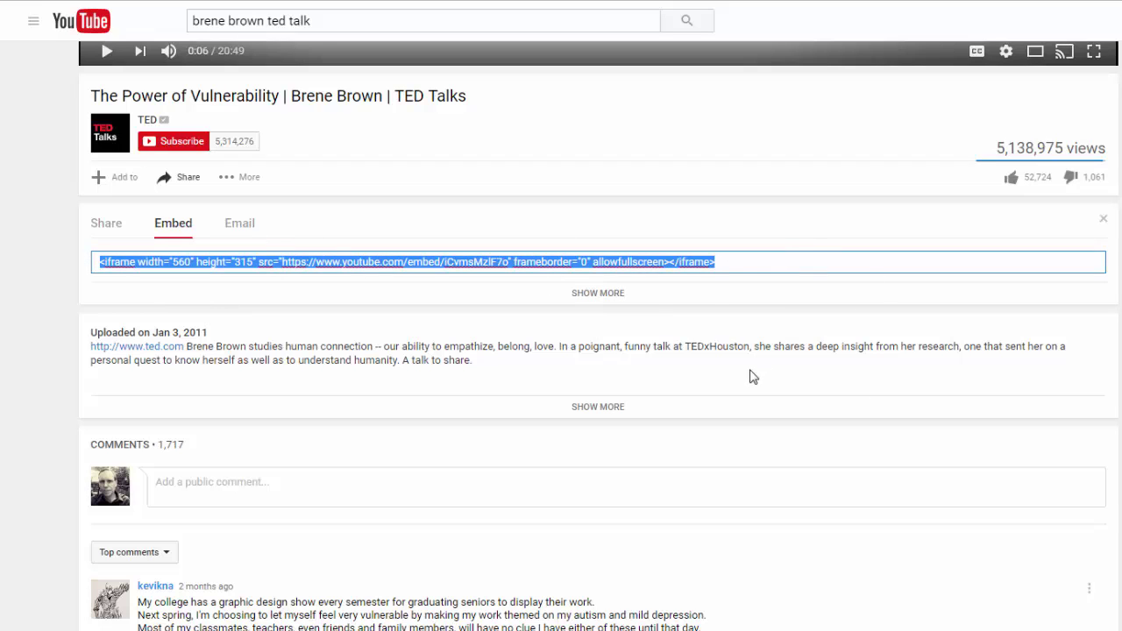
{"action": "left_click", "coordinate": [608, 295]}
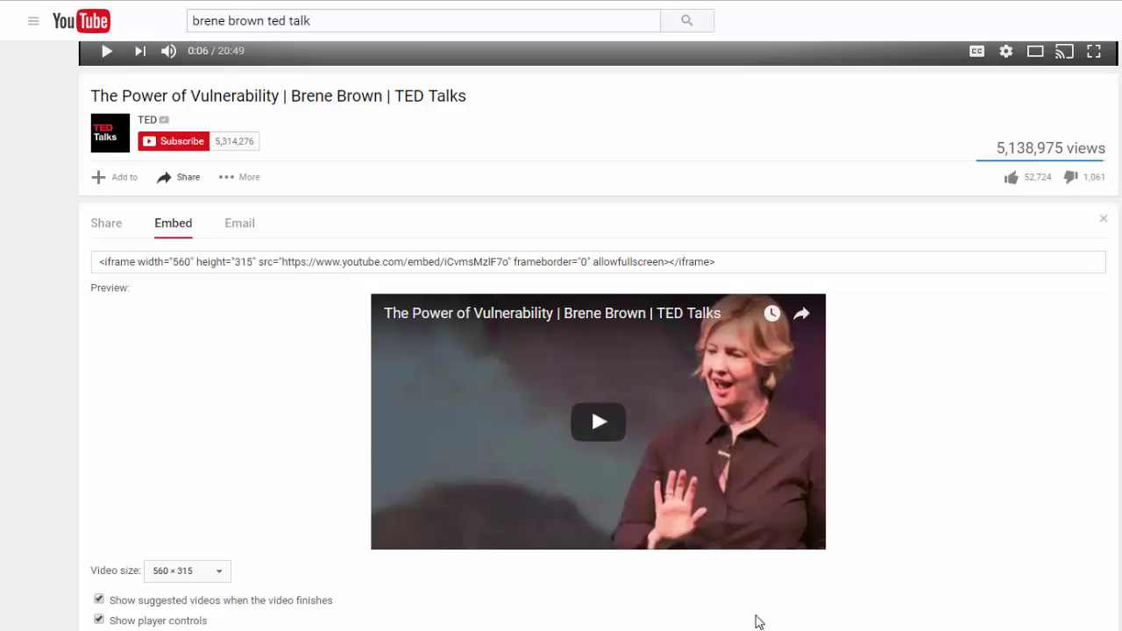
{"action": "scroll", "coordinate": [758, 618], "scroll_direction": "down", "scroll_amount": 2}
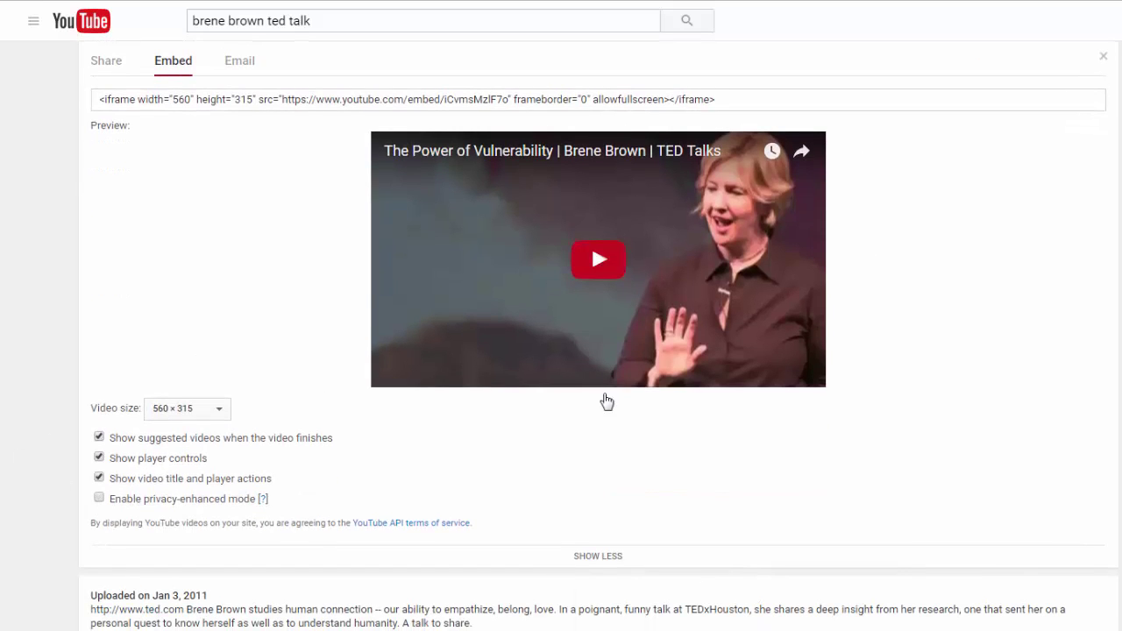
Step: Uncheck 'Show suggested videos when the video finishes' and select the updated rel=0 embed code
{"action": "left_click", "coordinate": [601, 556]}
{"action": "left_click", "coordinate": [611, 133]}
{"action": "scroll", "coordinate": [873, 544], "scroll_direction": "up", "scroll_amount": 1}
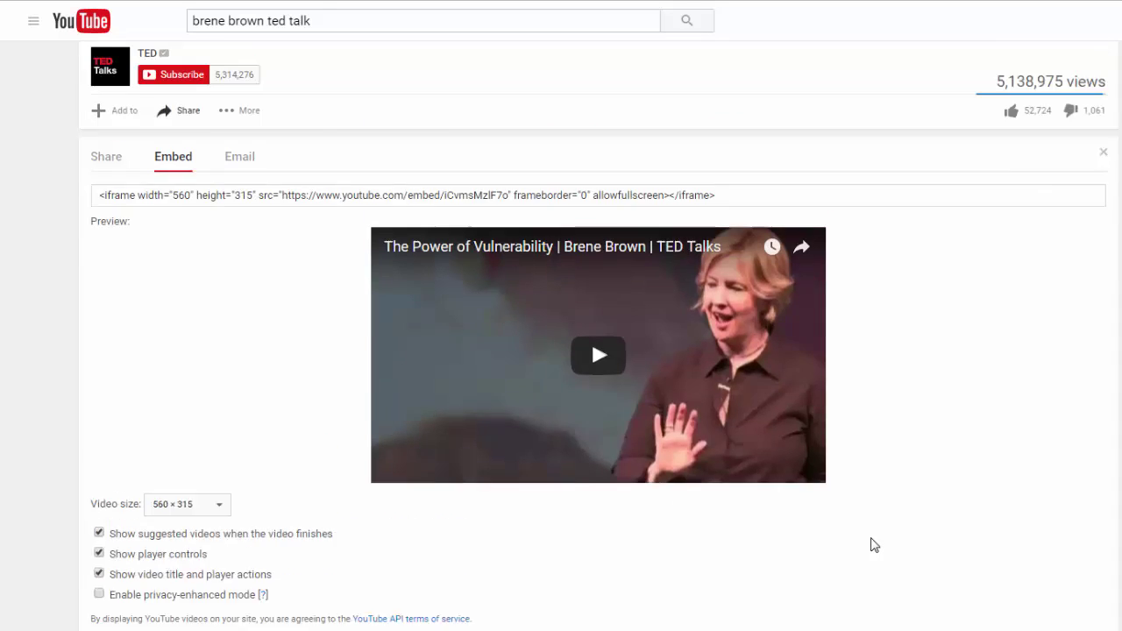
{"action": "scroll", "coordinate": [873, 544], "scroll_direction": "up", "scroll_amount": 7}
{"action": "scroll", "coordinate": [873, 544], "scroll_direction": "down", "scroll_amount": 5}
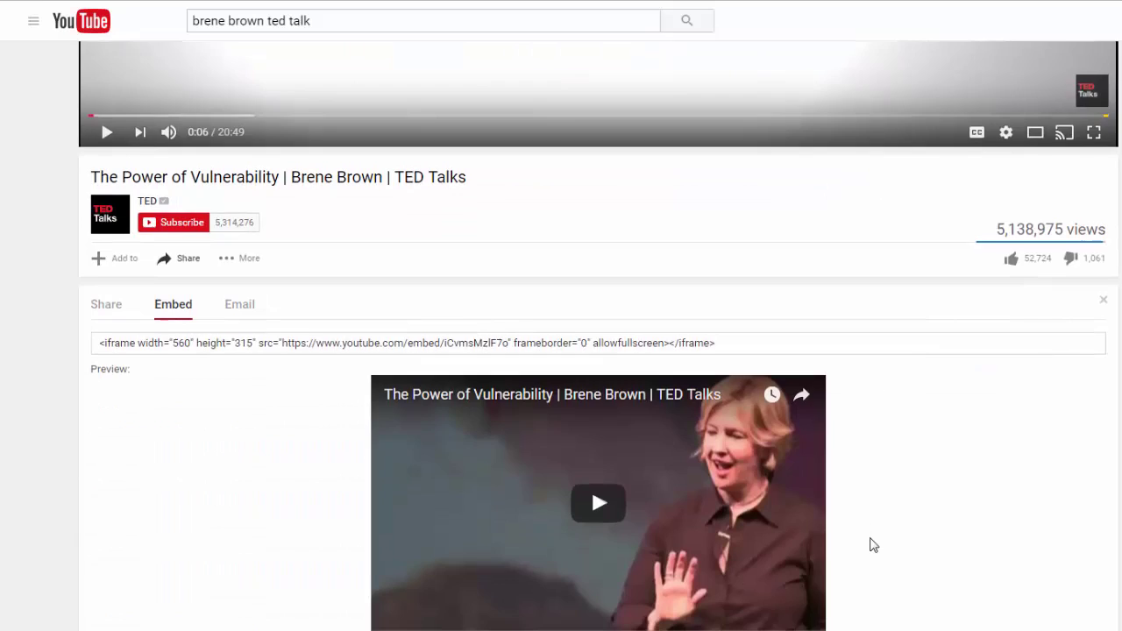
{"action": "scroll", "coordinate": [873, 545], "scroll_direction": "down", "scroll_amount": 5}
{"action": "scroll", "coordinate": [873, 545], "scroll_direction": "up", "scroll_amount": 5}
{"action": "scroll", "coordinate": [873, 544], "scroll_direction": "down", "scroll_amount": 2}
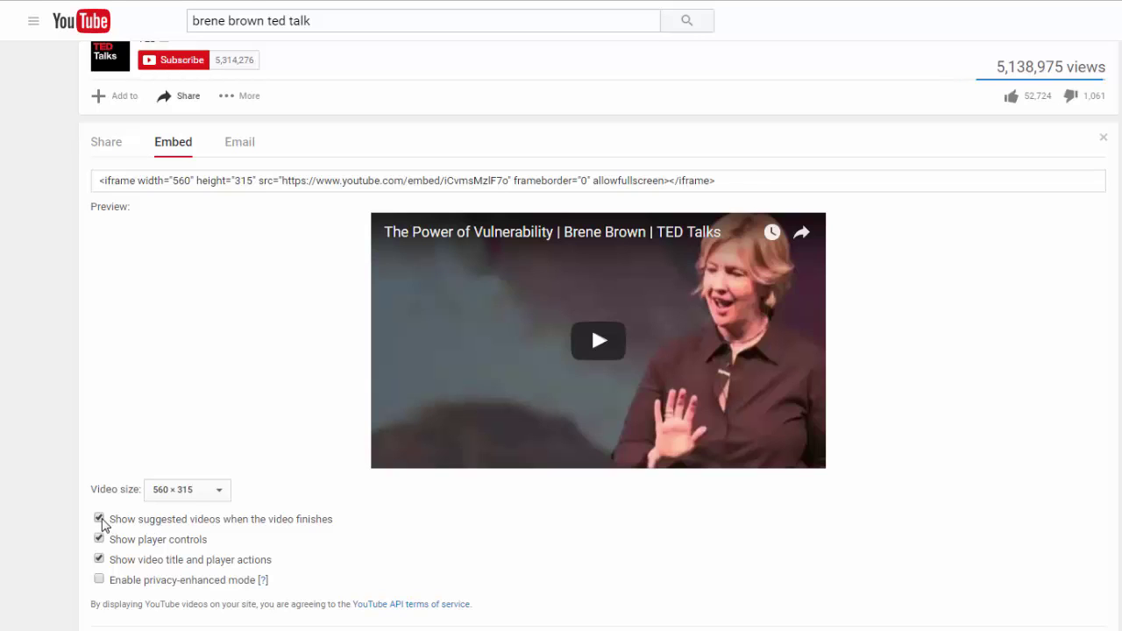
{"action": "left_click", "coordinate": [99, 518]}
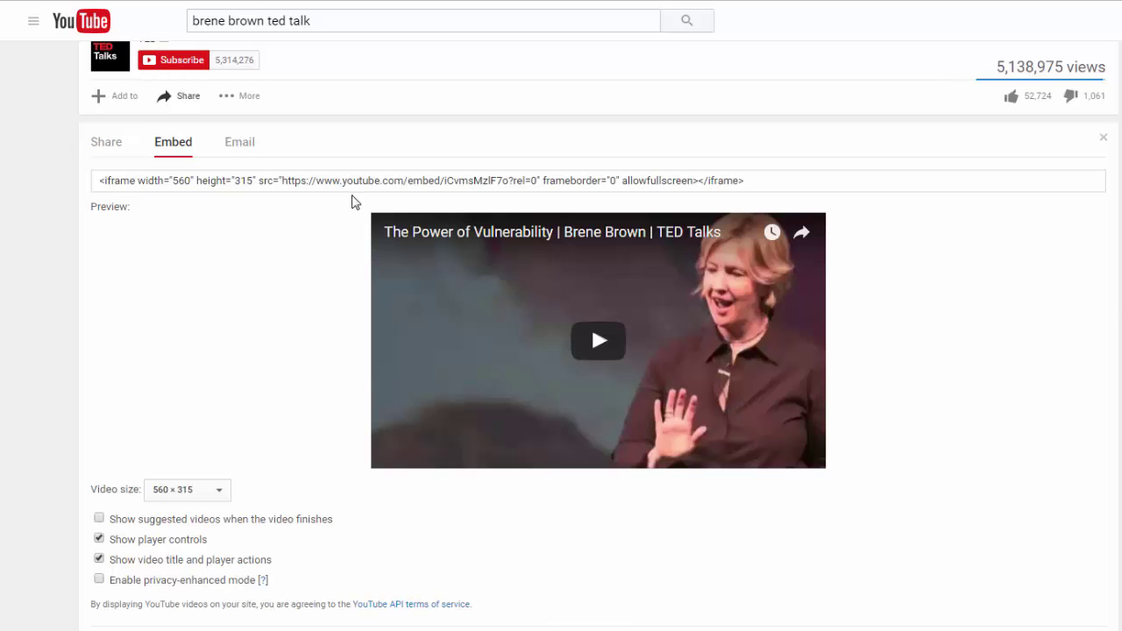
{"action": "left_click", "coordinate": [388, 180]}
{"action": "left_click_drag", "start_coordinate": [734, 180], "coordinate": [20, 175]}
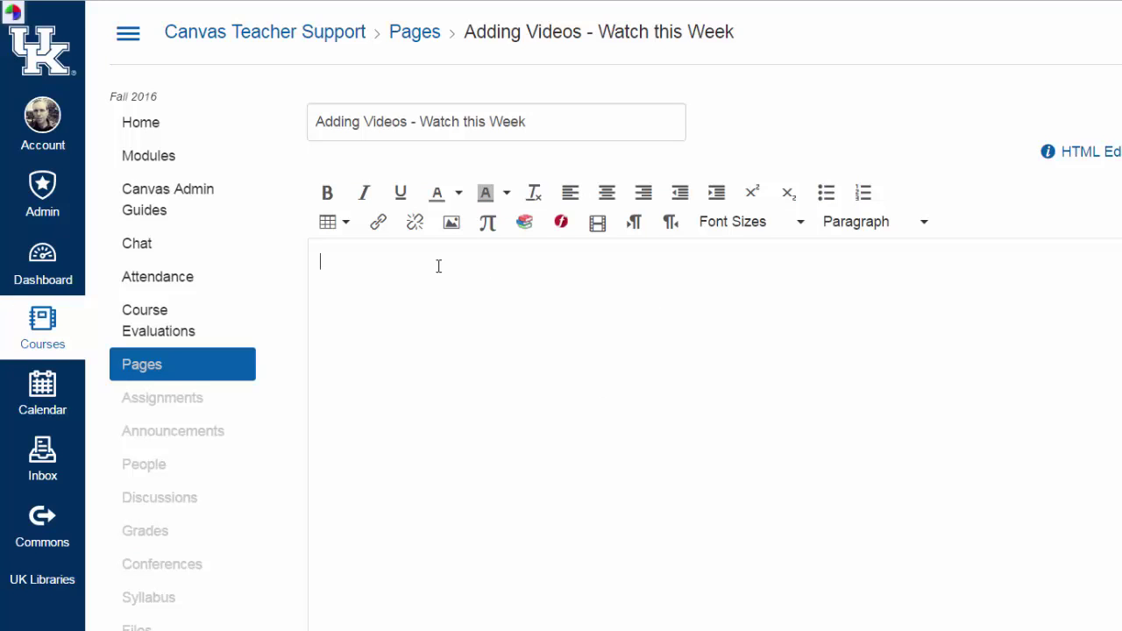
{"action": "type", "text": "<iframe width=\"560\" height=\"315\" src=\"https://www.youtube.com/embed/iCvmsMzIF7o?rel=0\" frameborder=\"0\" allowfullscreen></iframe>"}
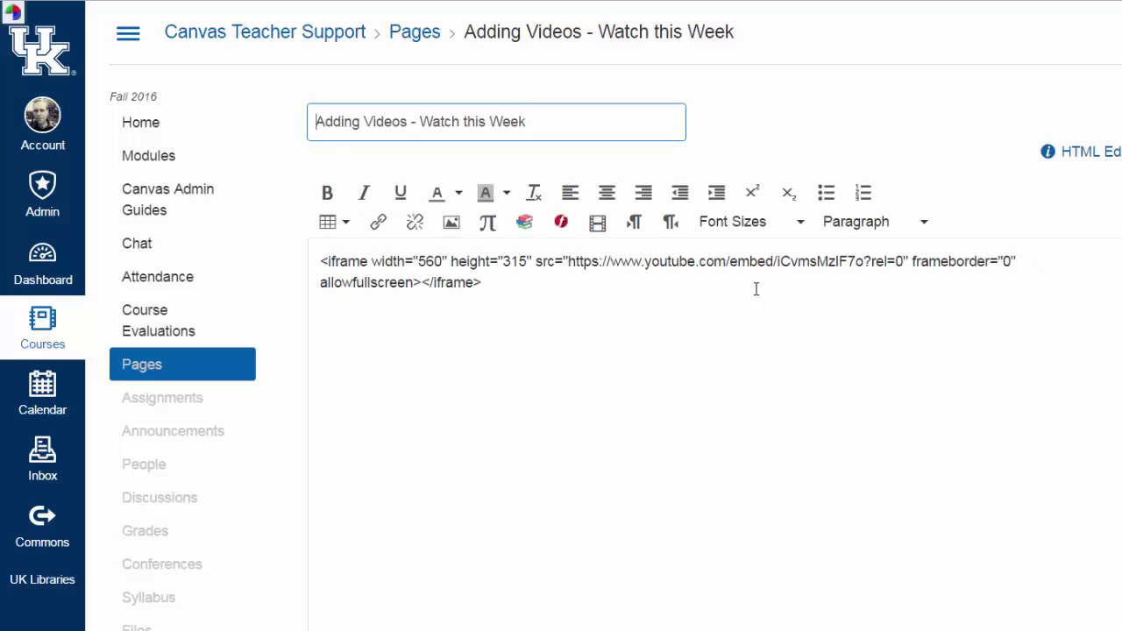
{"action": "left_click_drag", "start_coordinate": [481, 282], "coordinate": [421, 283]}
{"action": "key", "text": "ctrl+a"}
{"action": "key", "text": "Delete"}
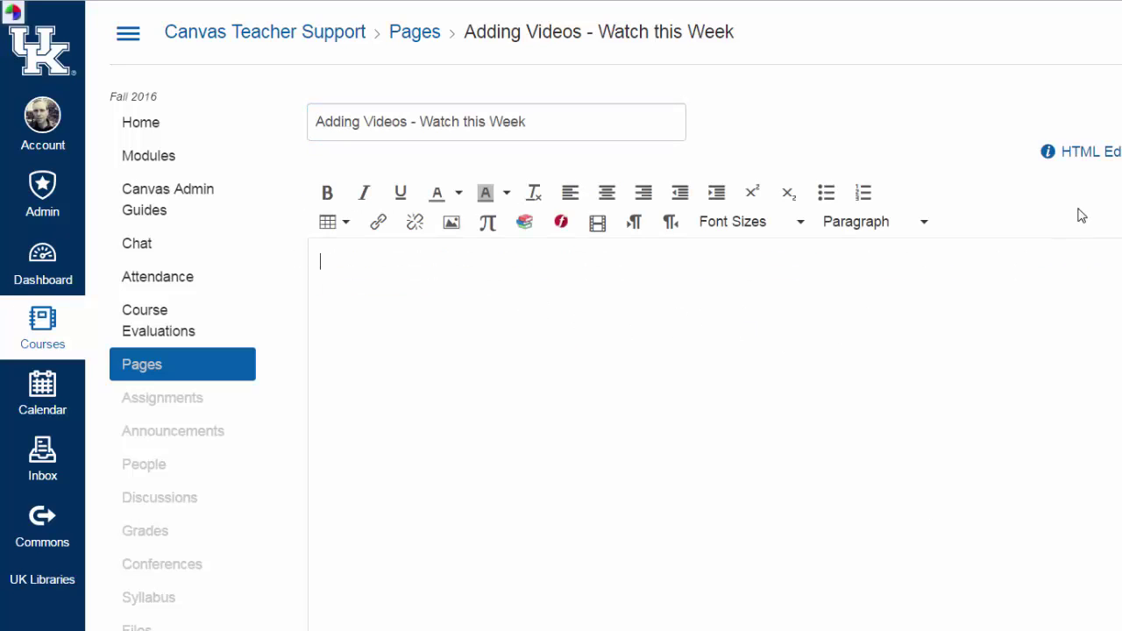
Step: In the HTML Editor, type 'Watch this video below', paste the iframe code beneath it and save
{"action": "left_click", "coordinate": [1094, 155]}
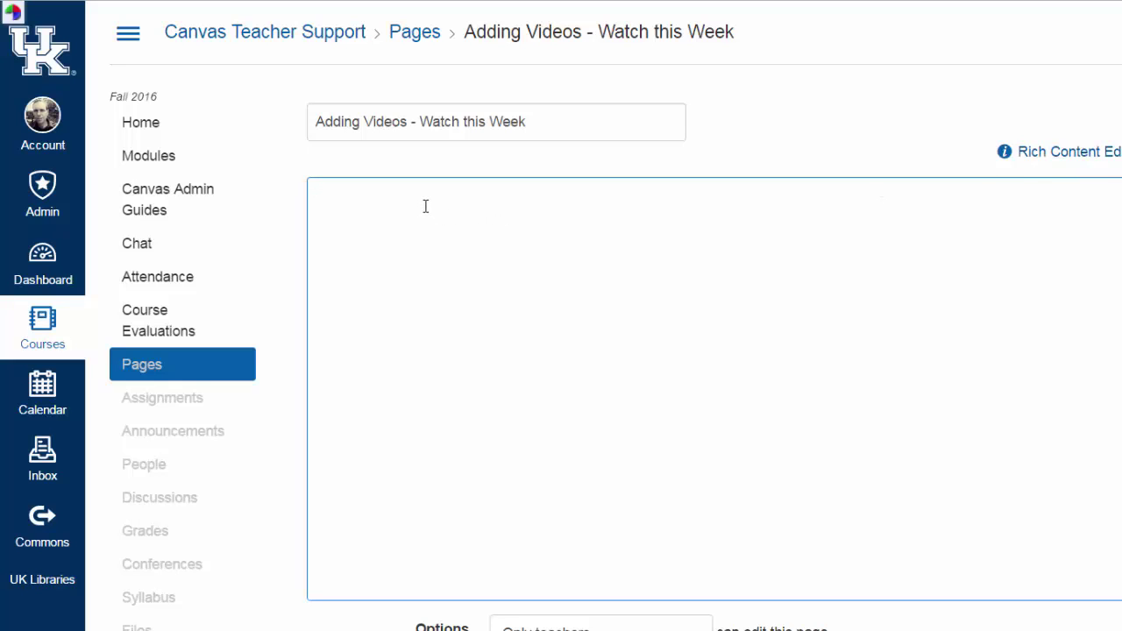
{"action": "type", "text": "Watch this video below"}
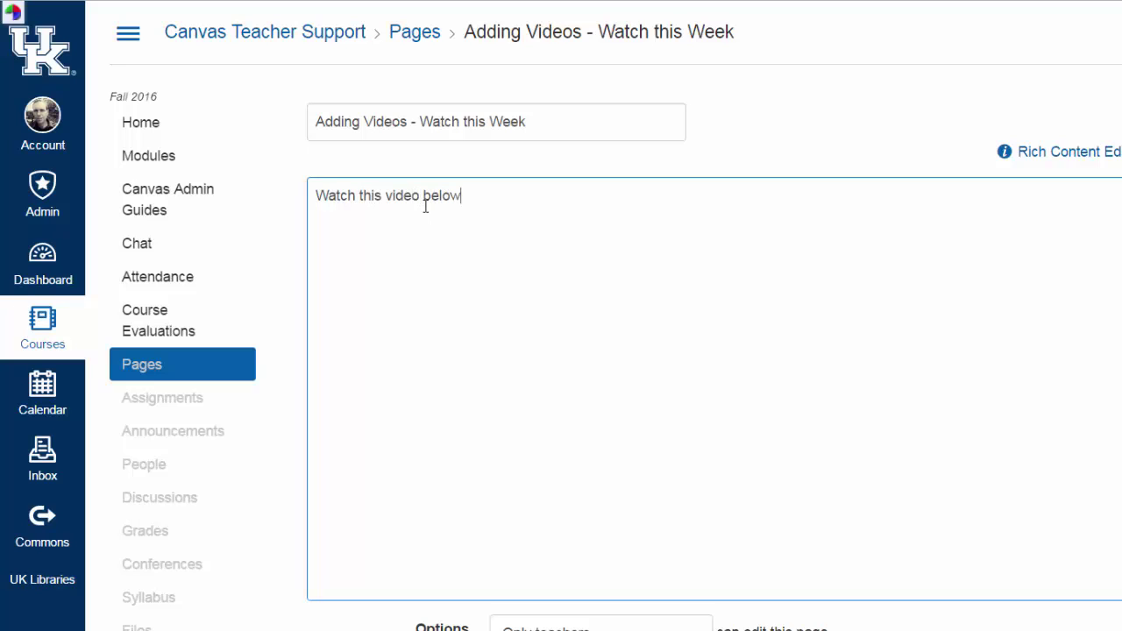
{"action": "key", "text": "Return"}
{"action": "key", "text": "Return"}
{"action": "type", "text": "<iframe width=\"560\" height=\"315\" src=\"https://www.youtube.com/embed/iCvmsMzlF7o?rel=0\" frameborder=\"0\" allowfullscreen></iframe>"}
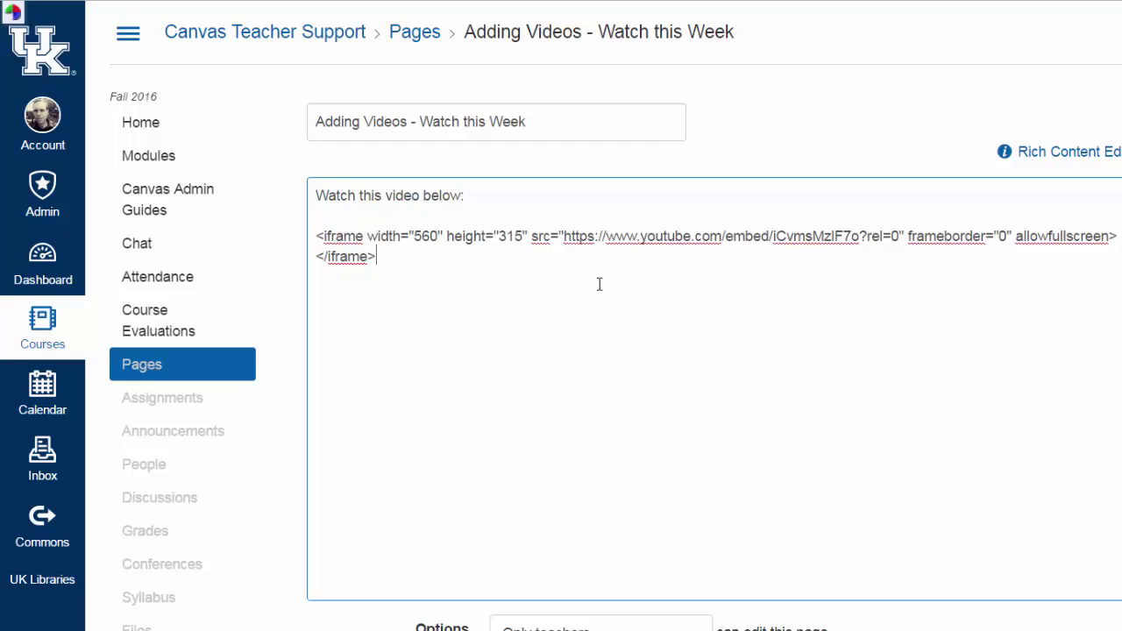
{"action": "left_click", "coordinate": [812, 430]}
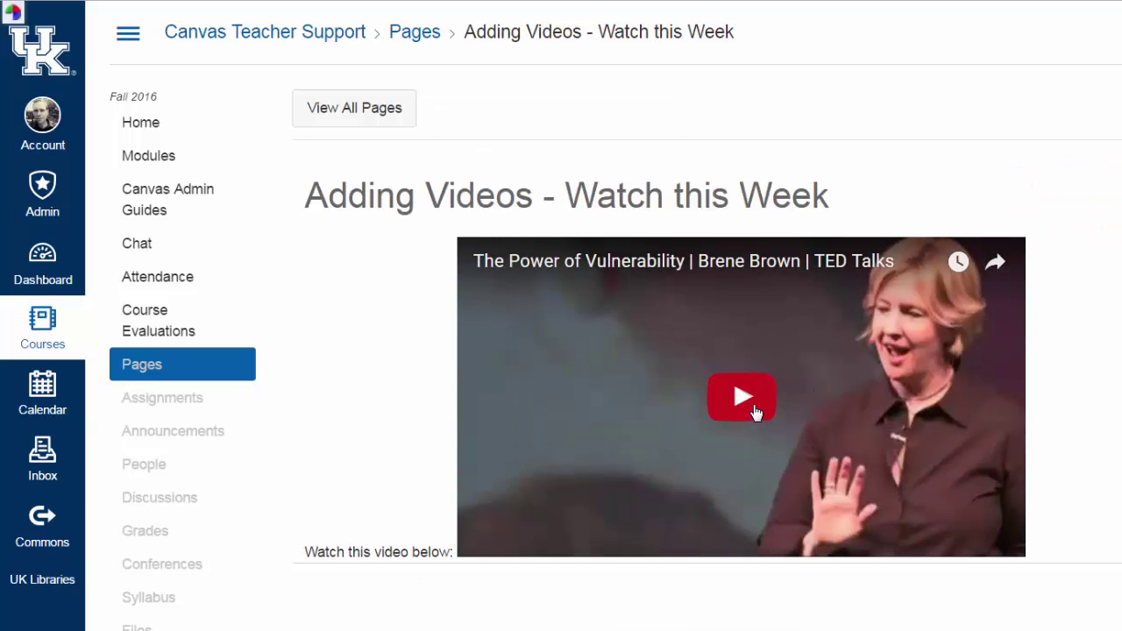
Step: Play and stop the embedded TED talk, then play it again and pause at 0:08
{"action": "left_click", "coordinate": [741, 398]}
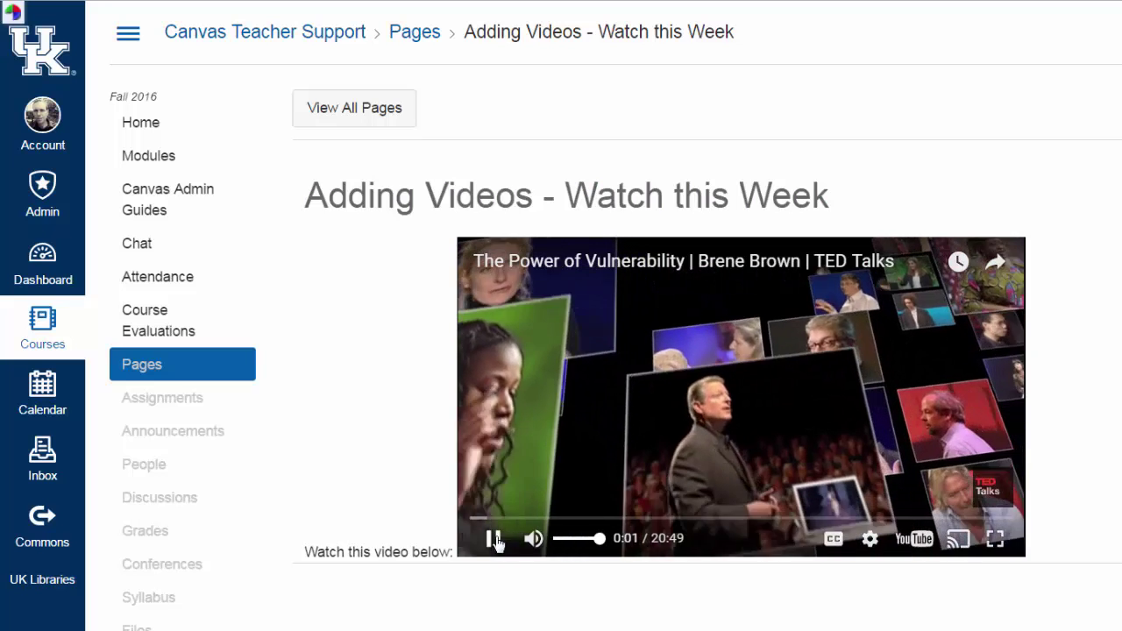
{"action": "left_click", "coordinate": [493, 538]}
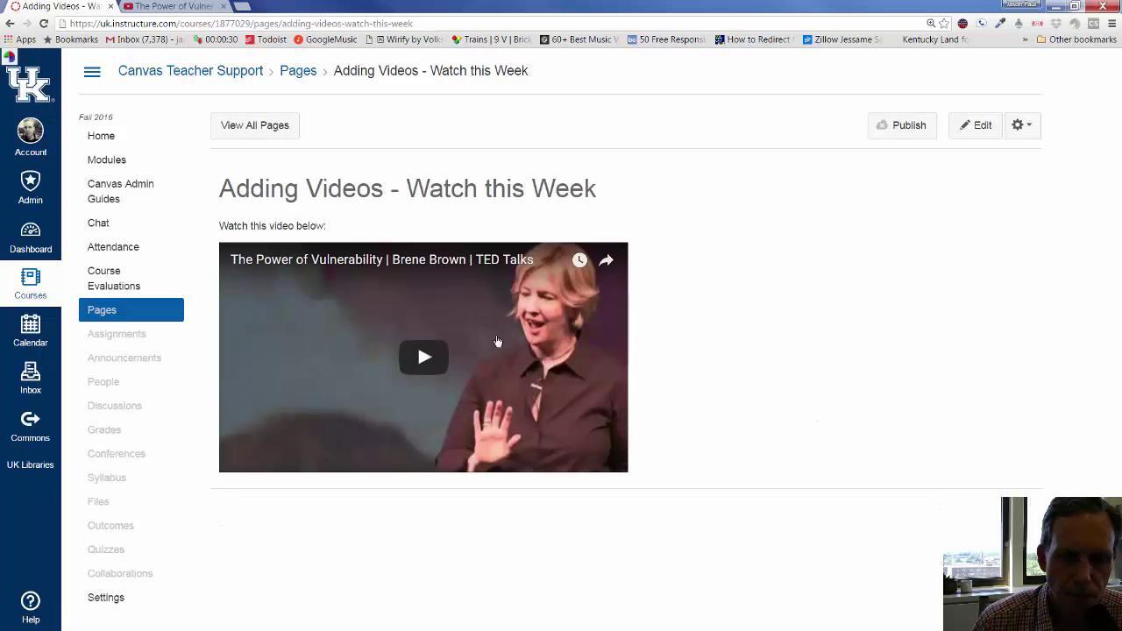
{"action": "left_click", "coordinate": [429, 360]}
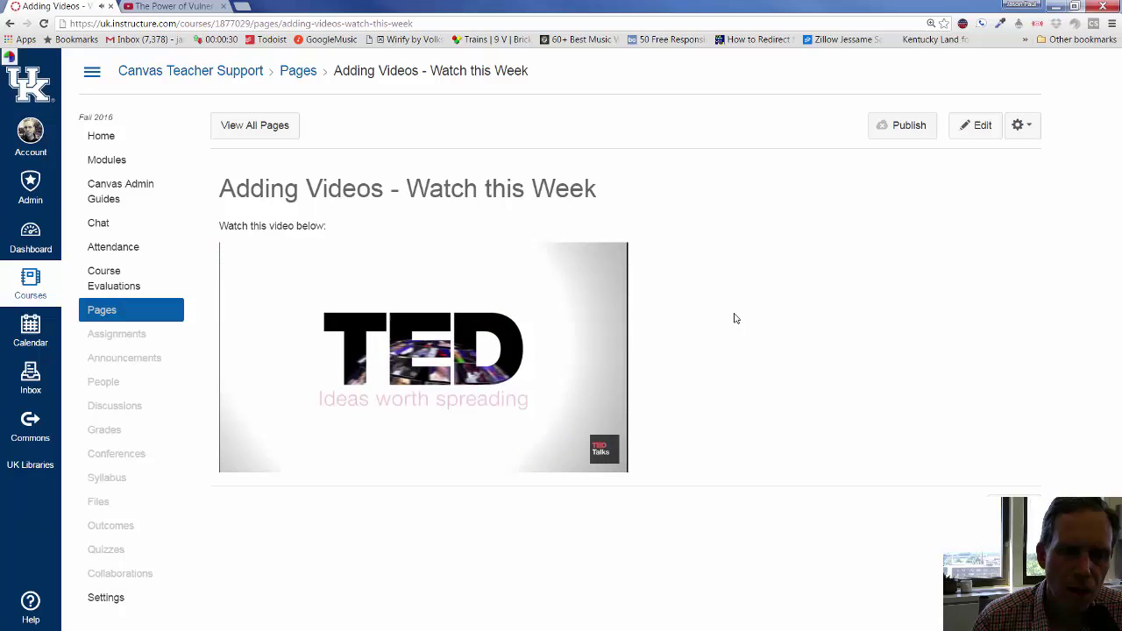
{"action": "left_click", "coordinate": [244, 459]}
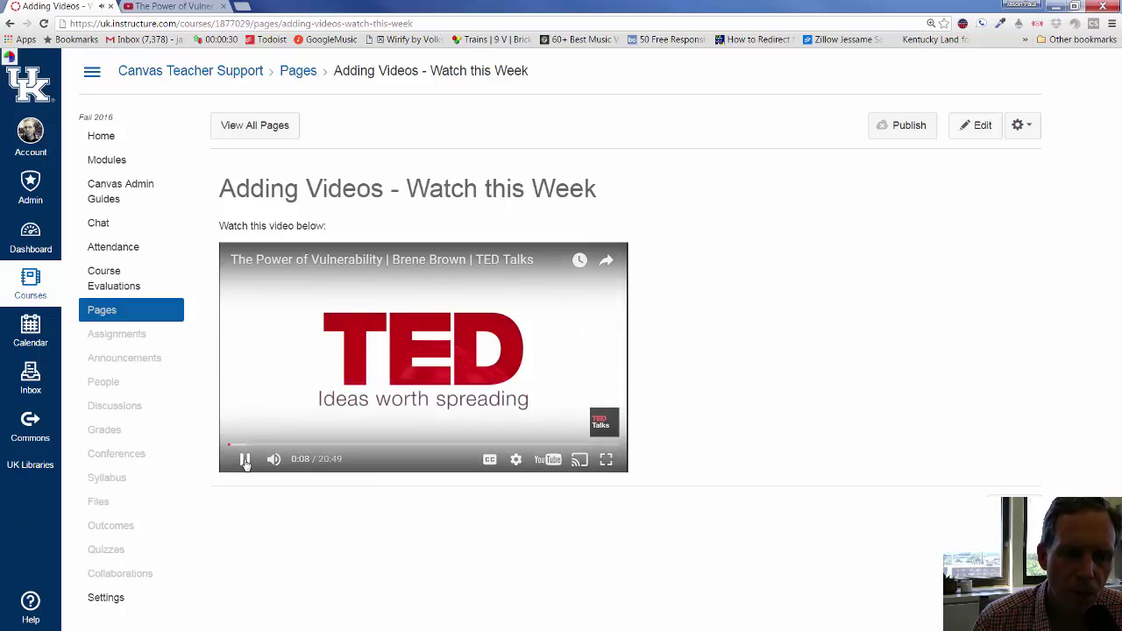